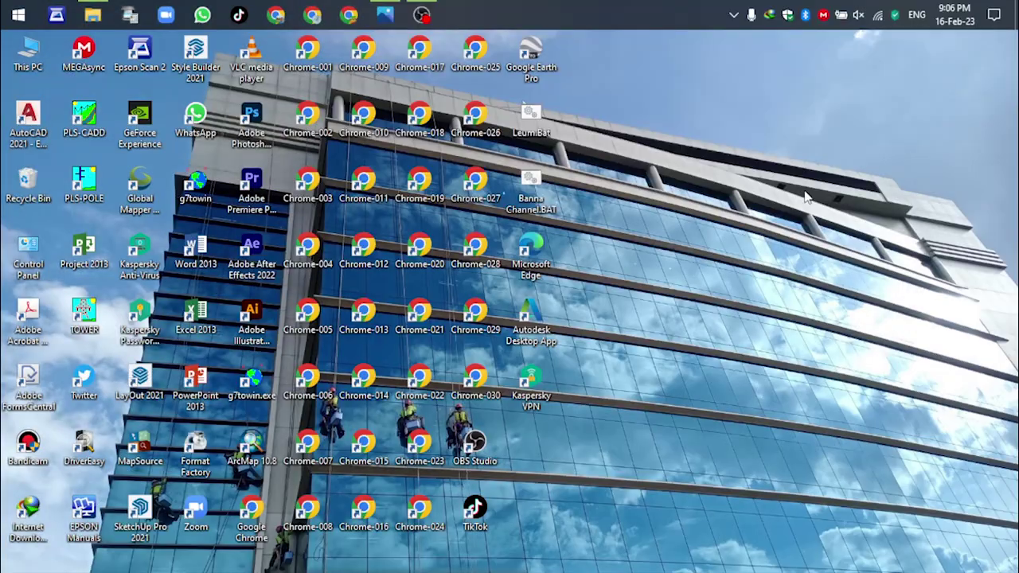
# Launch Illustrator and start a new 2100 x 2100 px RGB document from the Home screen.
pyautogui.click(384, 14)
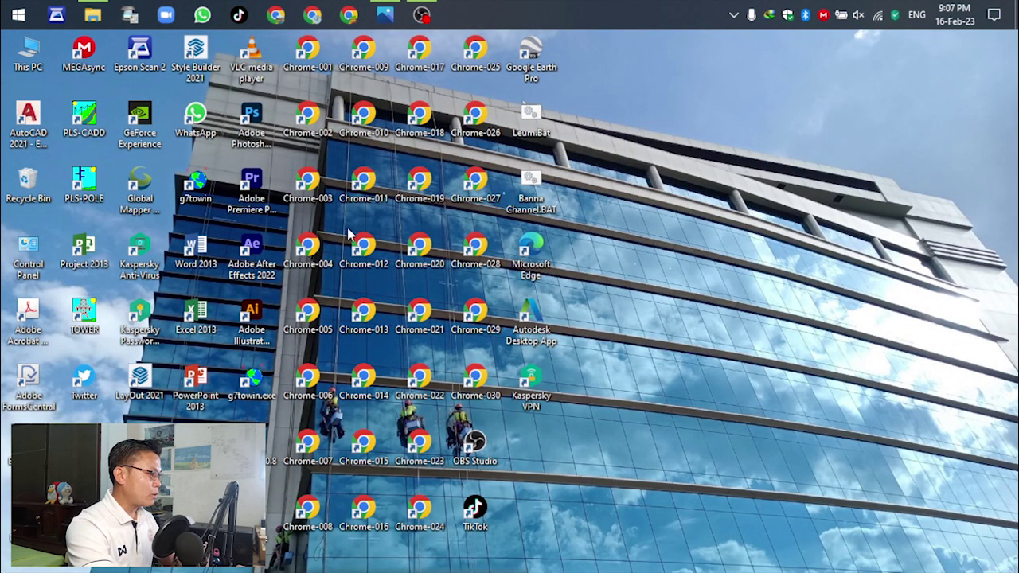
pyautogui.doubleClick(252, 317)
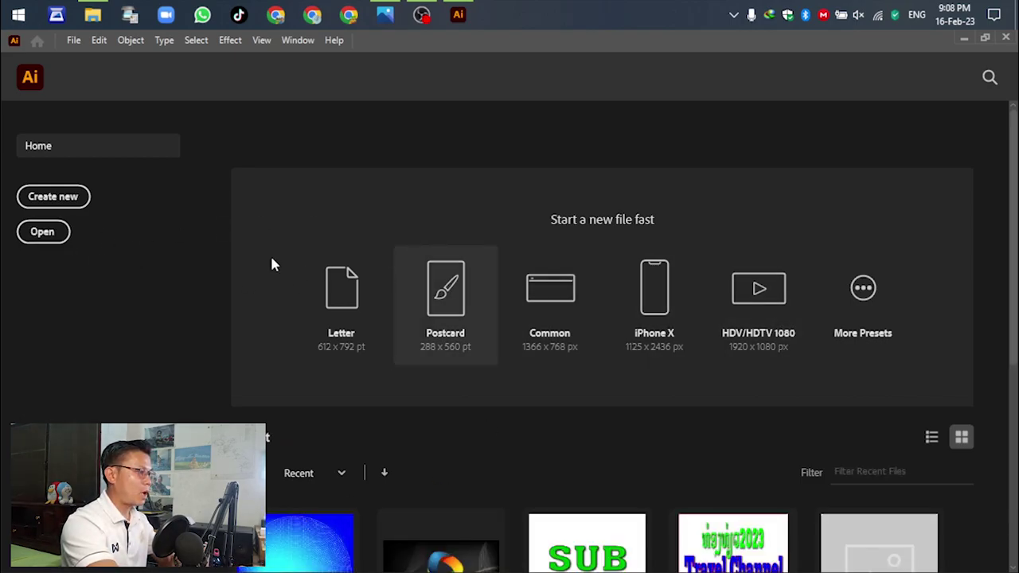
pyautogui.click(53, 205)
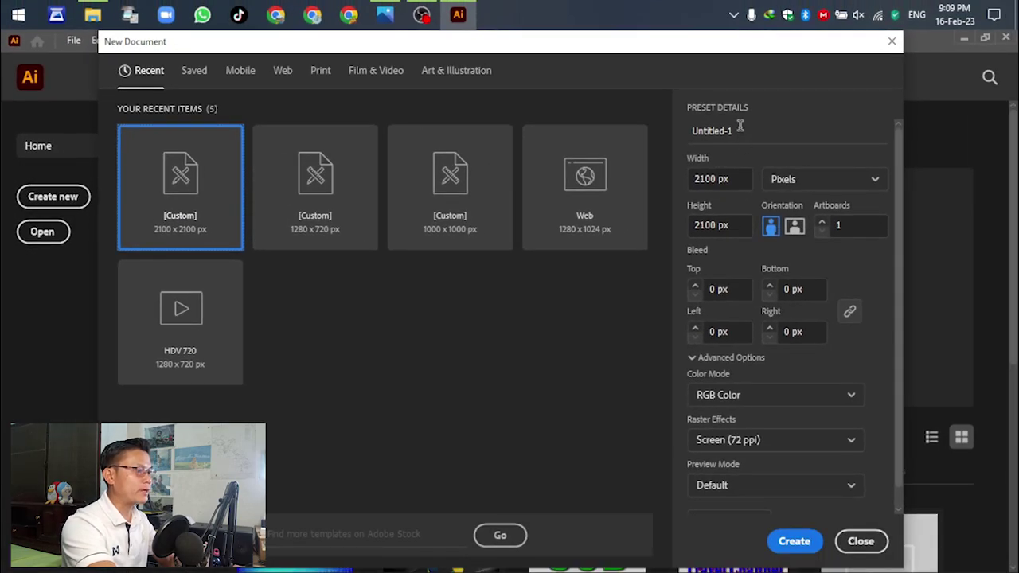
# Rename the new document from Untitled-1 to 'Halftone' and create it.
pyautogui.click(739, 129)
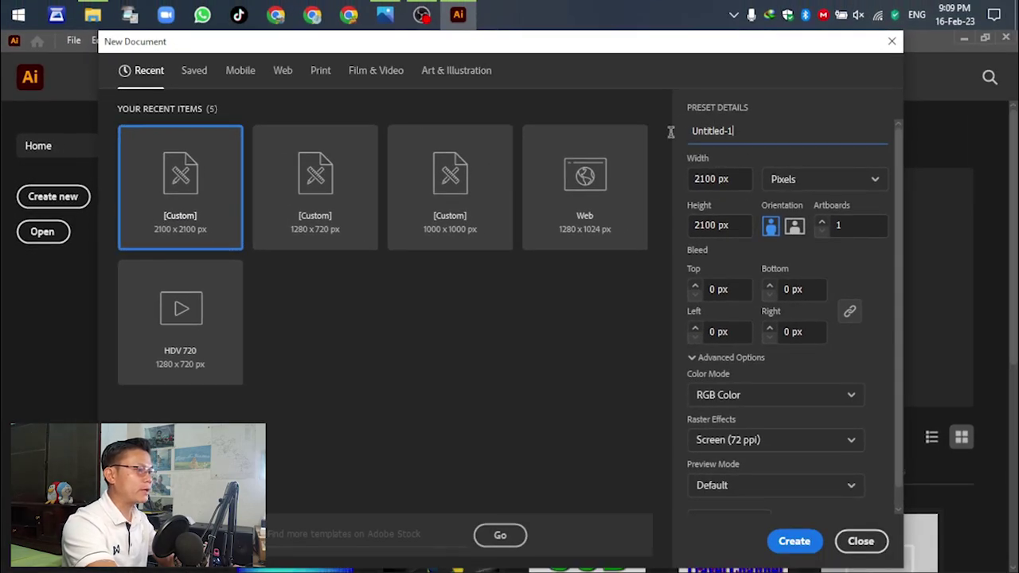
pyautogui.press('BackSpace')
pyautogui.press('BackSpace')
pyautogui.press('BackSpace')
pyautogui.press('BackSpace')
pyautogui.press('BackSpace')
pyautogui.press('BackSpace')
pyautogui.press('BackSpace')
pyautogui.press('BackSpace')
pyautogui.press('BackSpace')
pyautogui.press('BackSpace')
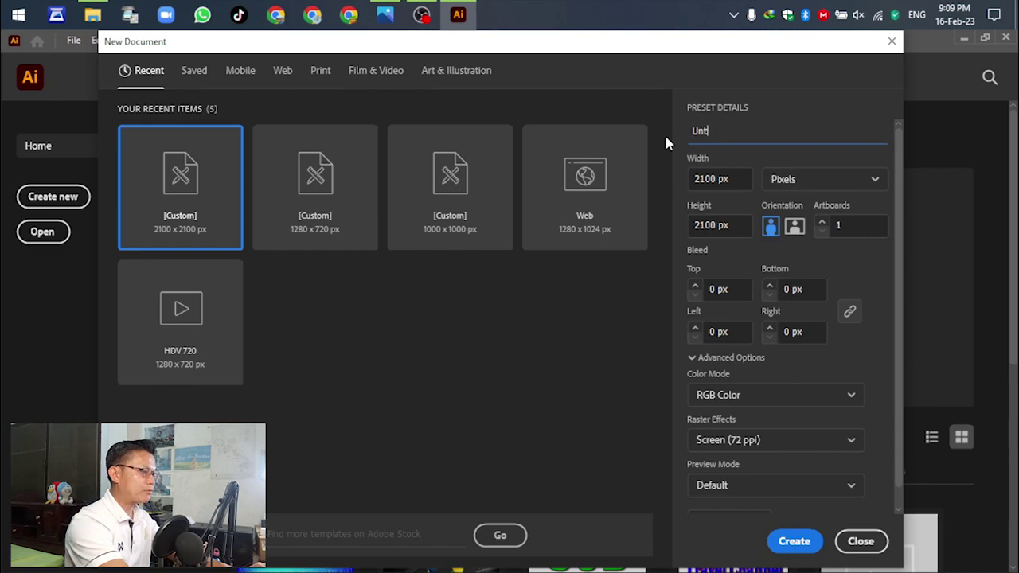
pyautogui.write('Halfto')
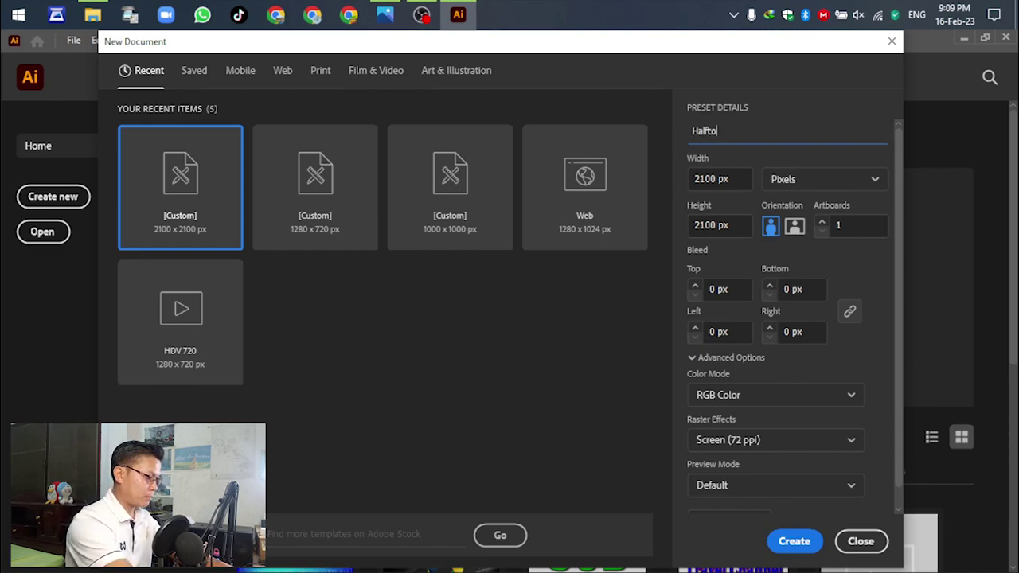
pyautogui.write('ne')
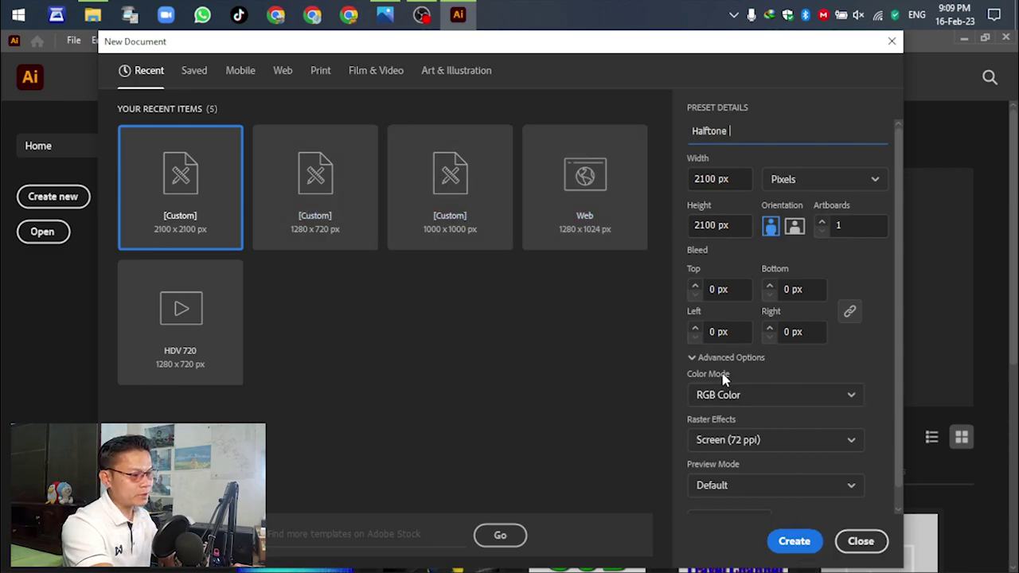
pyautogui.click(800, 547)
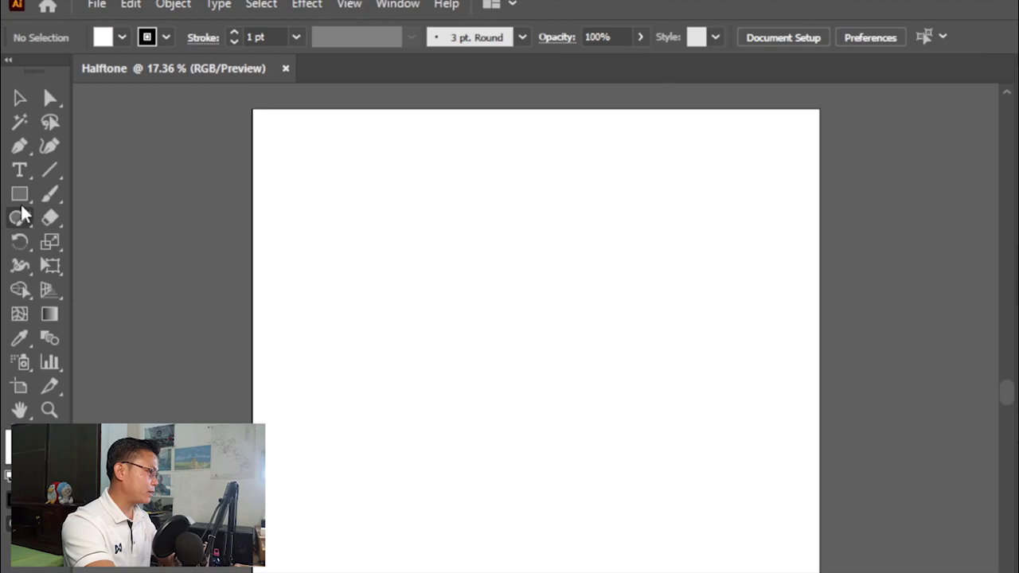
# Choose the Rectangle tool with a blue fill and no stroke.
pyautogui.click(17, 183)
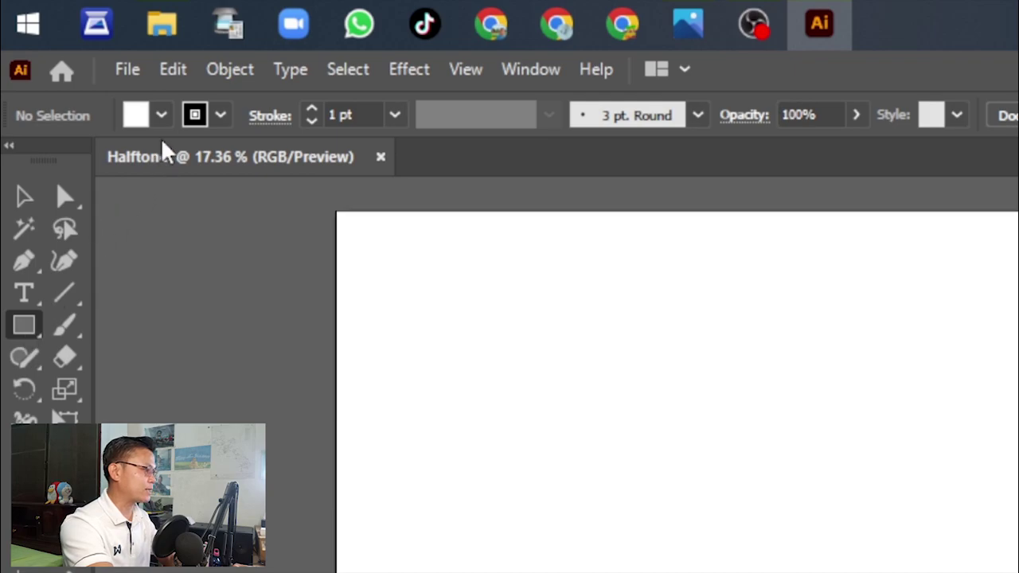
pyautogui.click(163, 114)
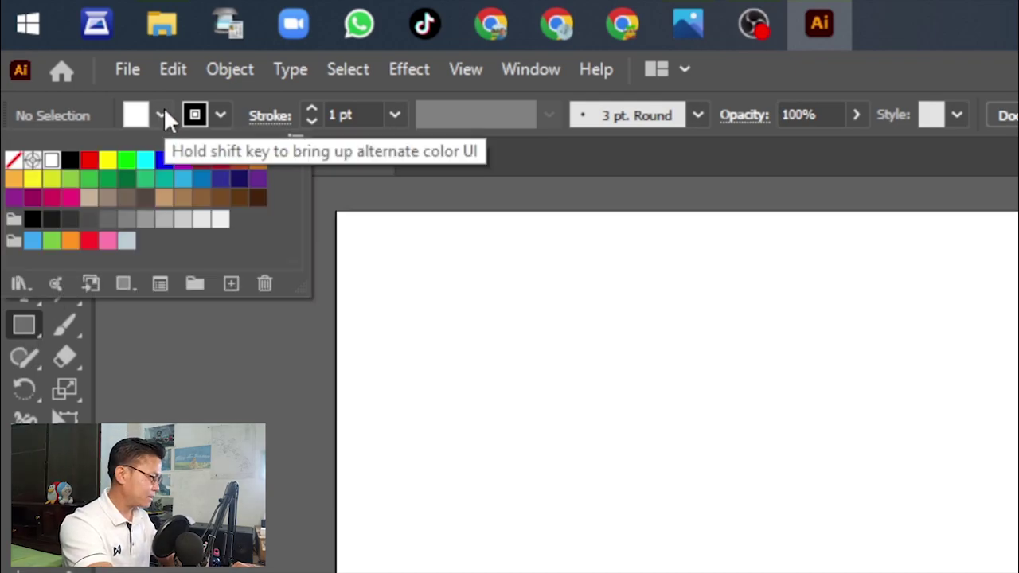
pyautogui.click(166, 162)
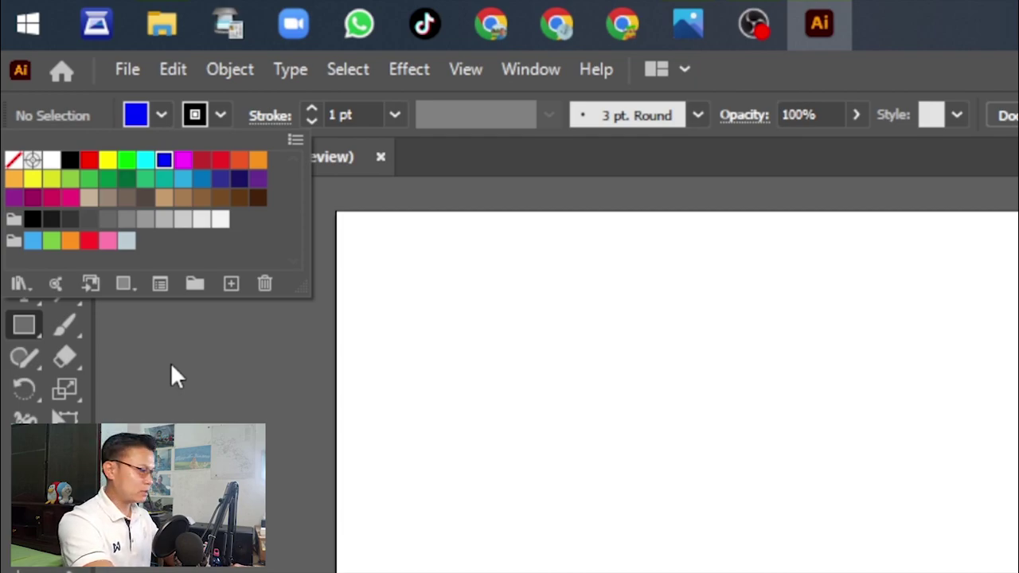
pyautogui.click(220, 116)
pyautogui.click(219, 117)
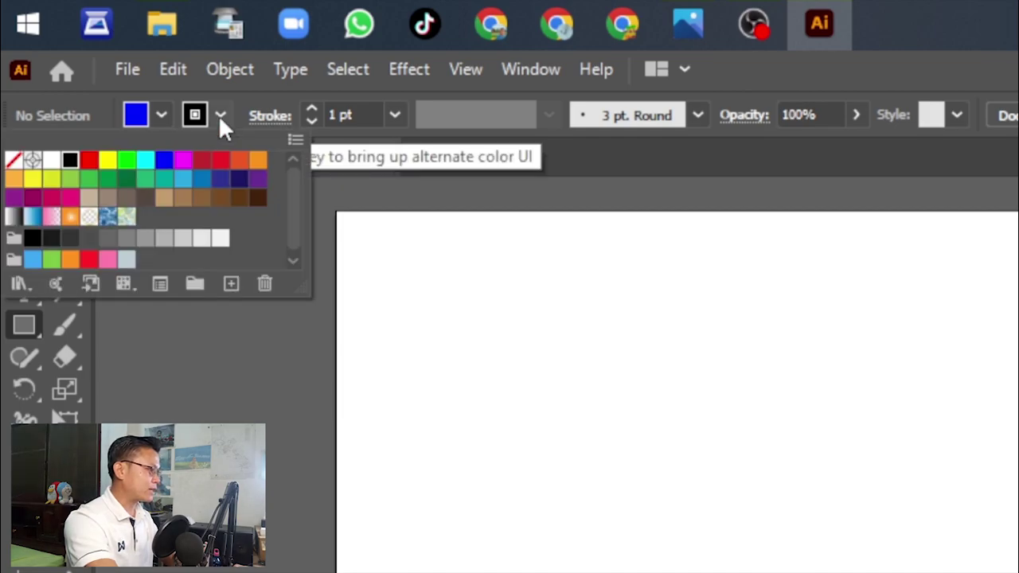
pyautogui.click(12, 162)
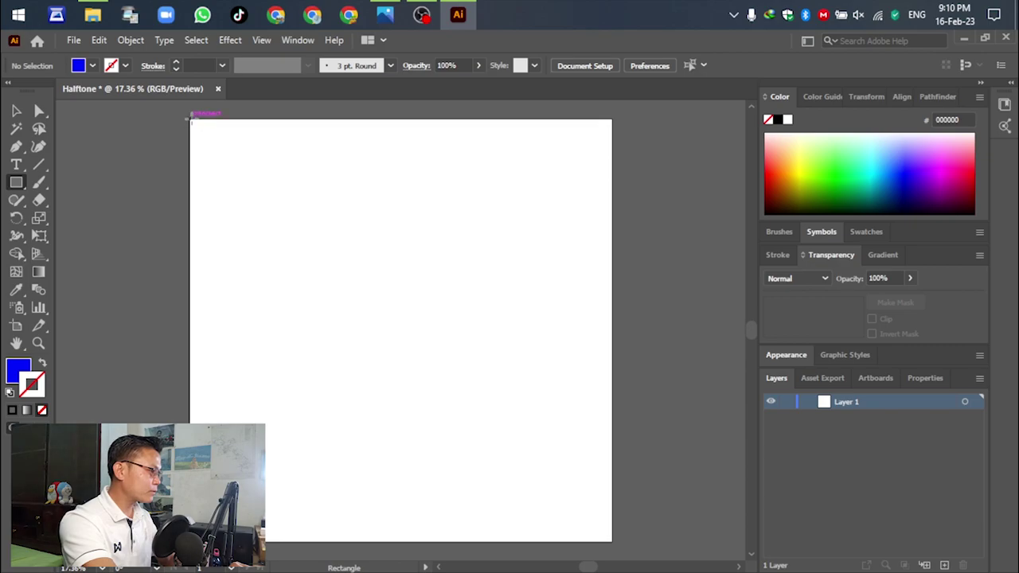
# Draw a blue rectangle spanning the whole artboard, then deselect it.
pyautogui.moveTo(188, 119); pyautogui.dragTo(611, 541)
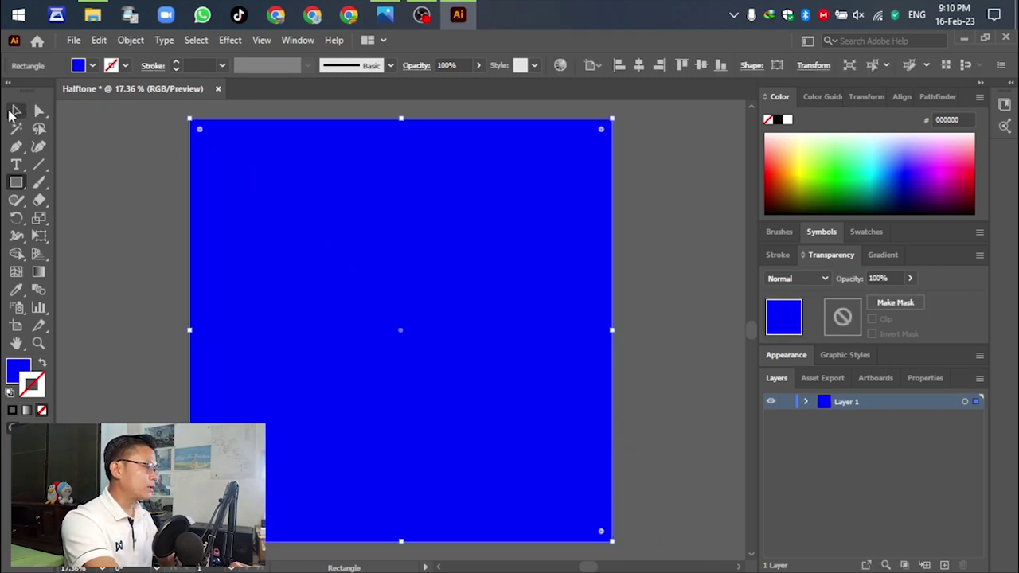
pyautogui.click(14, 112)
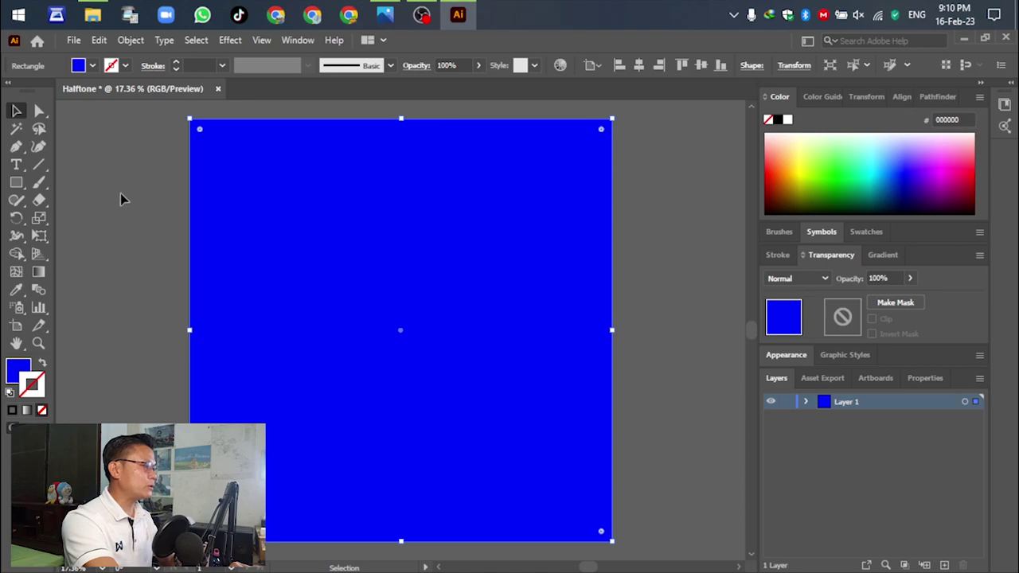
pyautogui.click(120, 193)
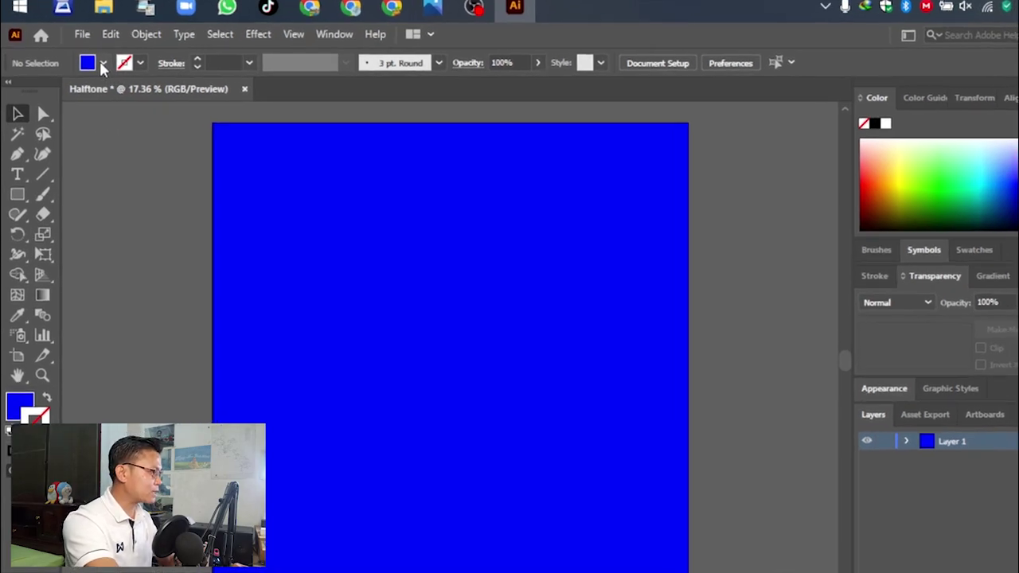
# Add a cyan gradient mesh point left of centre in the blue rectangle.
pyautogui.click(102, 65)
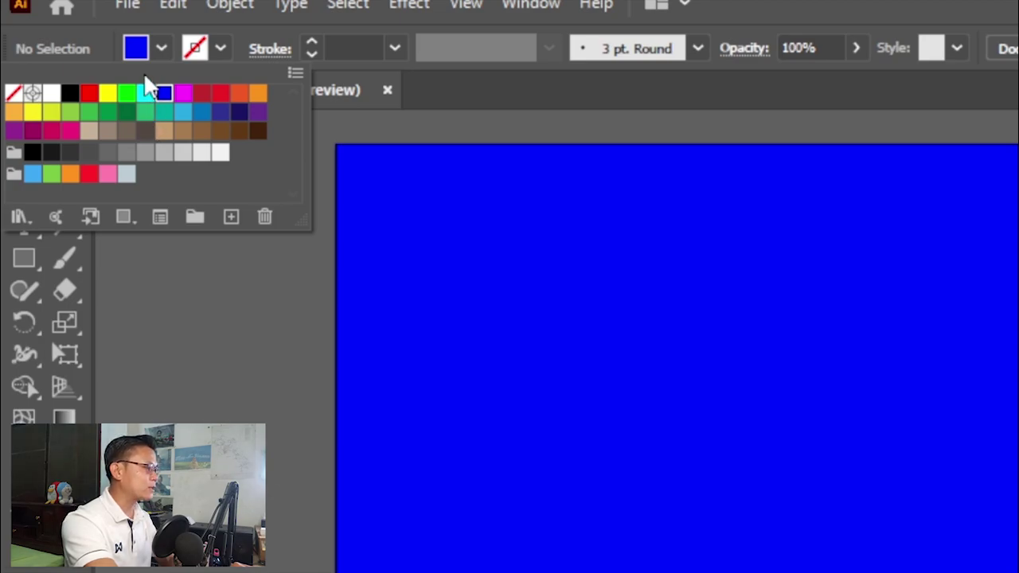
pyautogui.click(145, 94)
pyautogui.click(173, 265)
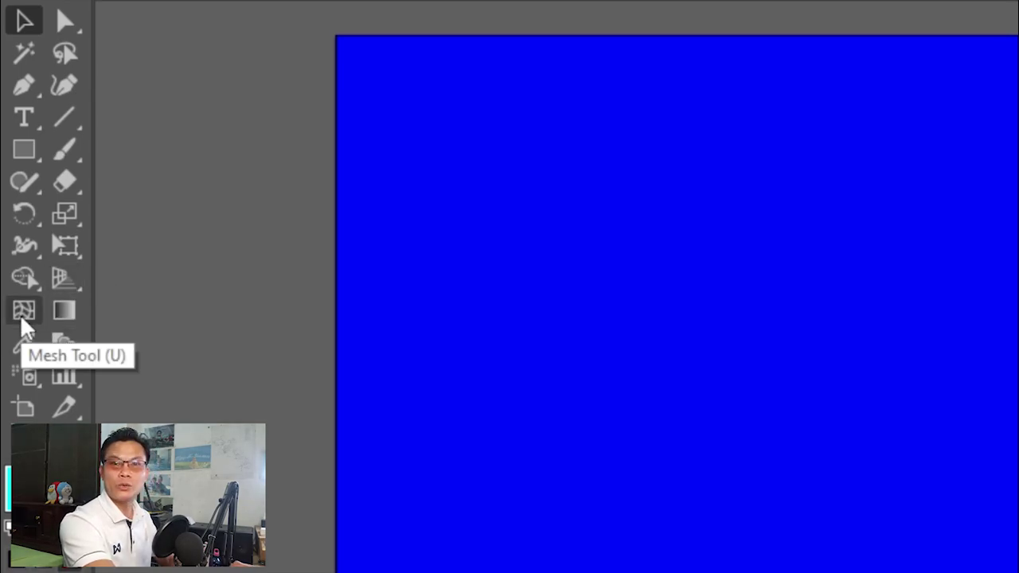
pyautogui.click(20, 314)
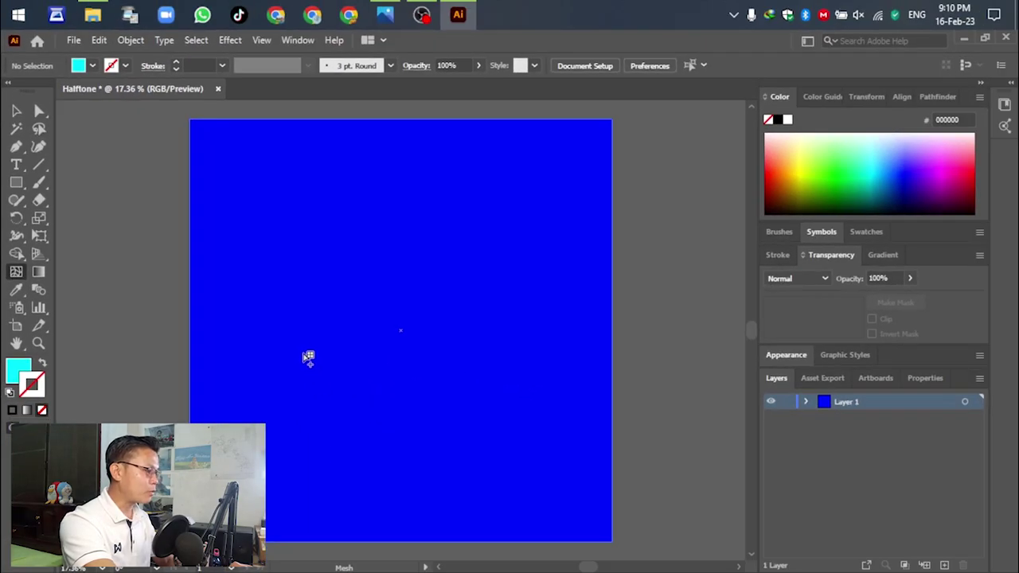
pyautogui.click(303, 353)
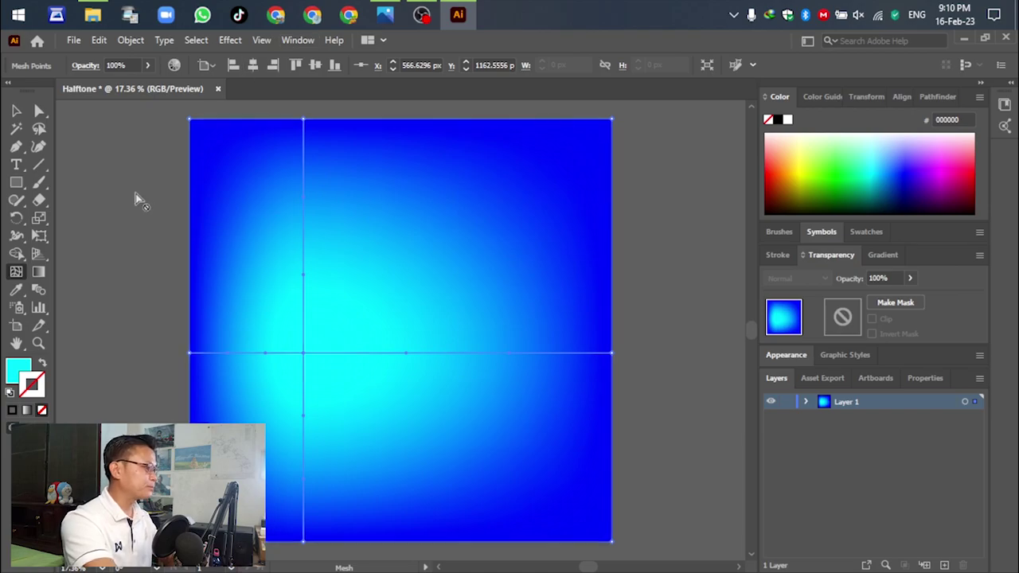
# Deselect the mesh rectangle and view the Untitled-1.png halftone sample in Photos.
pyautogui.click(17, 111)
pyautogui.click(142, 184)
pyautogui.scroll(-1, 265, 298)
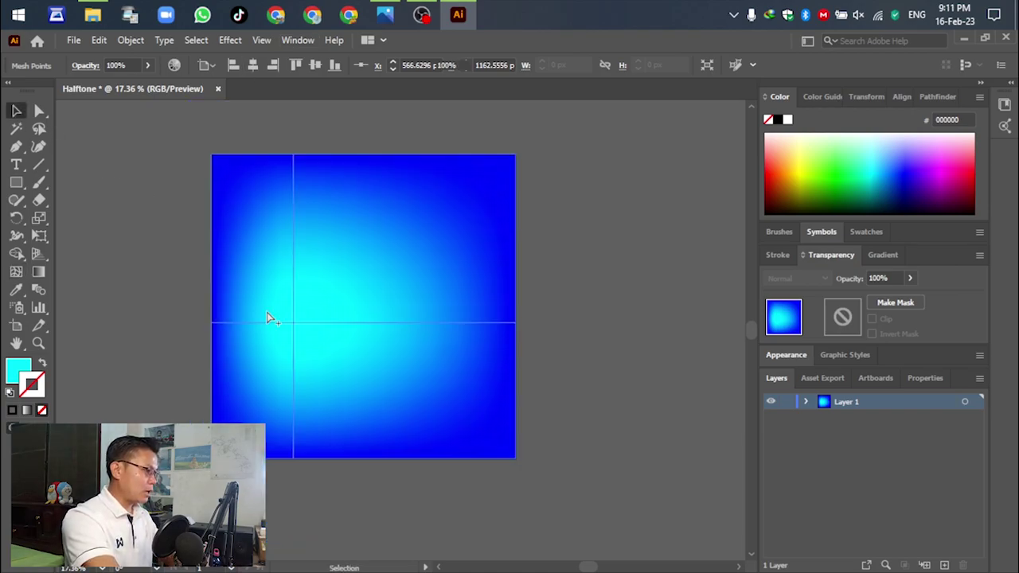
pyautogui.click(384, 14)
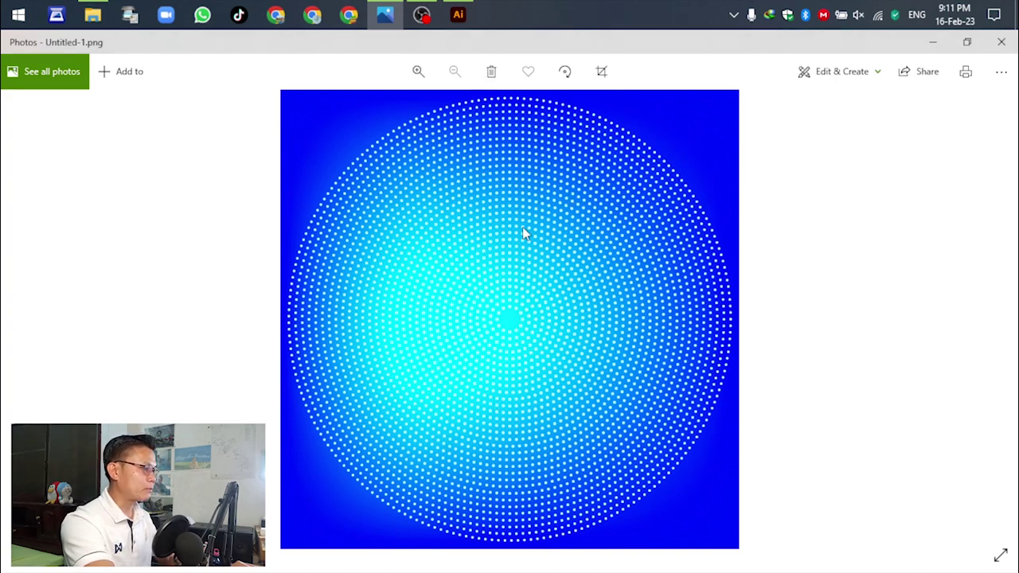
# Back in Illustrator, place Untitled-1.png into the Halftone document via File > Place.
pyautogui.click(458, 14)
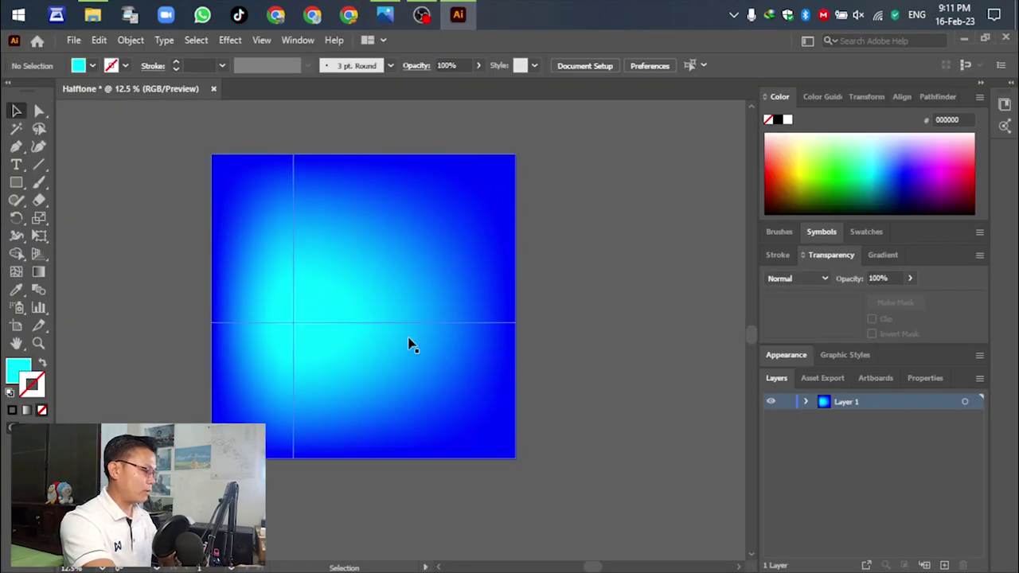
pyautogui.scroll(-3, 445, 379)
pyautogui.scroll(3, 411, 311)
pyautogui.scroll(-2, 410, 307)
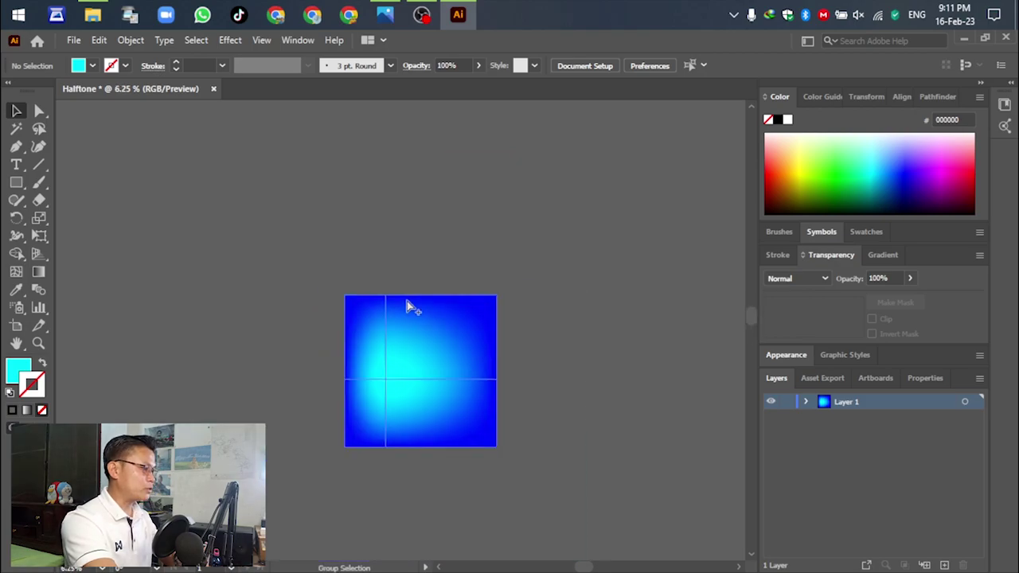
pyautogui.scroll(1, 448, 382)
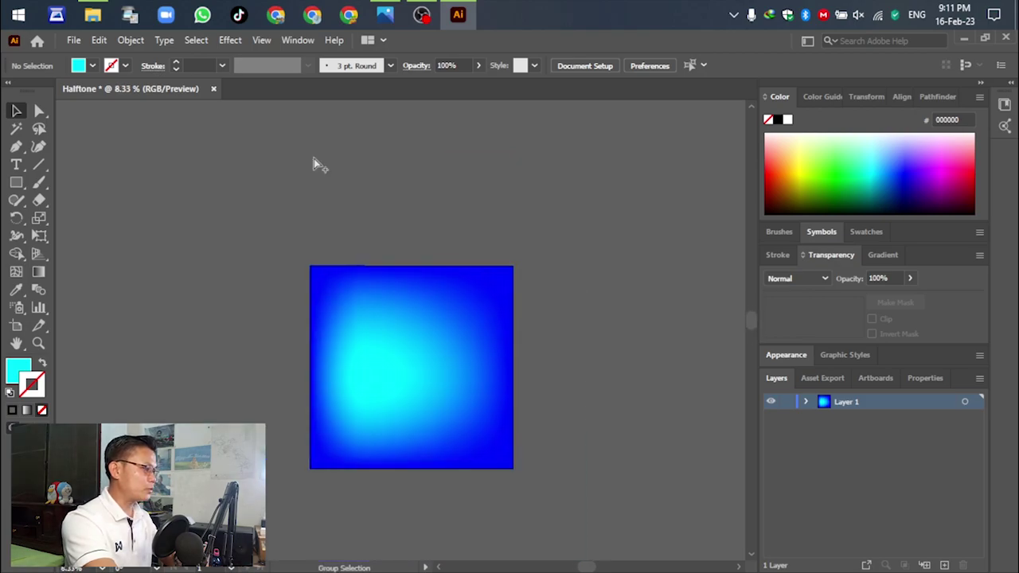
pyautogui.click(74, 42)
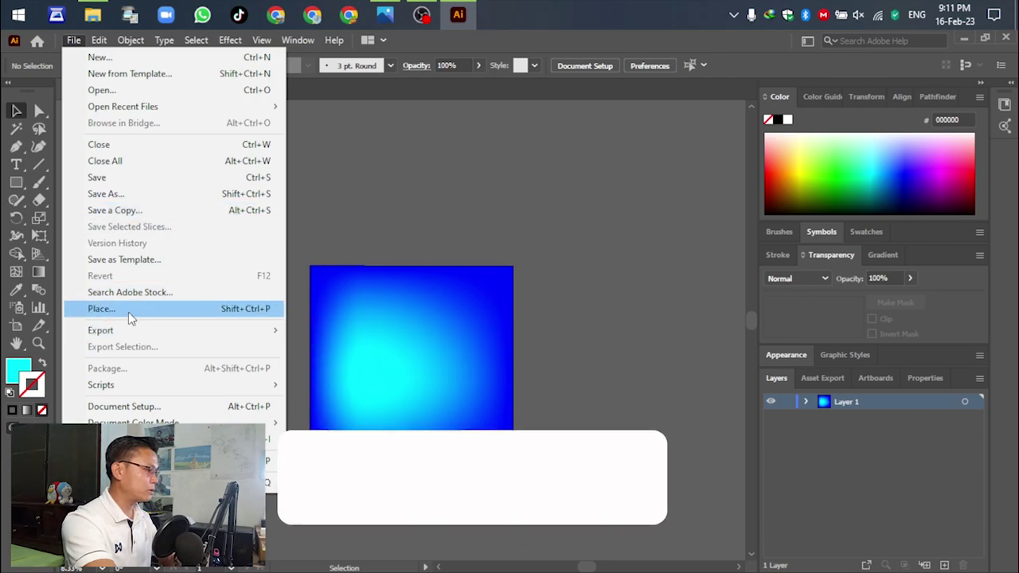
pyautogui.click(128, 312)
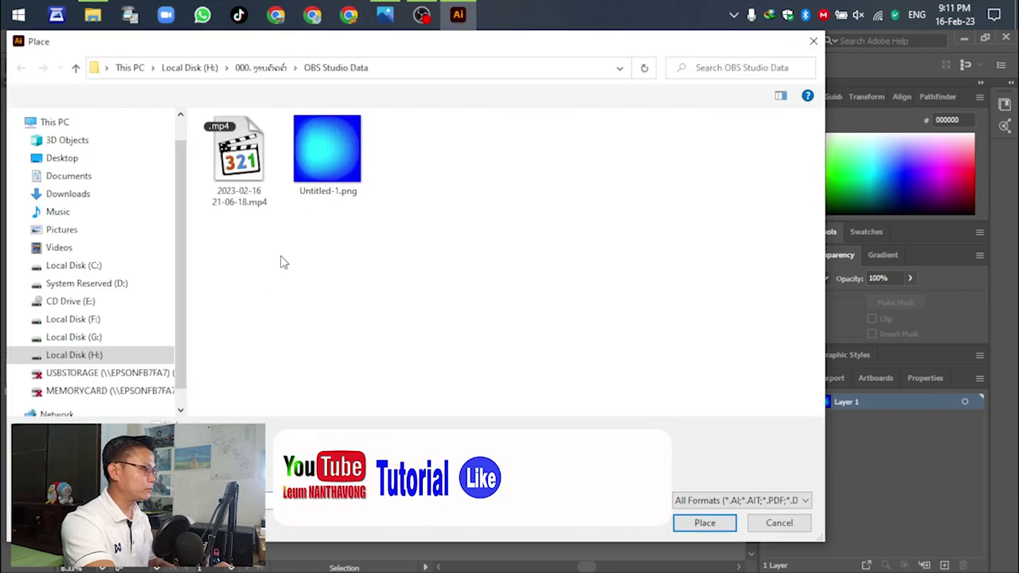
pyautogui.click(326, 152)
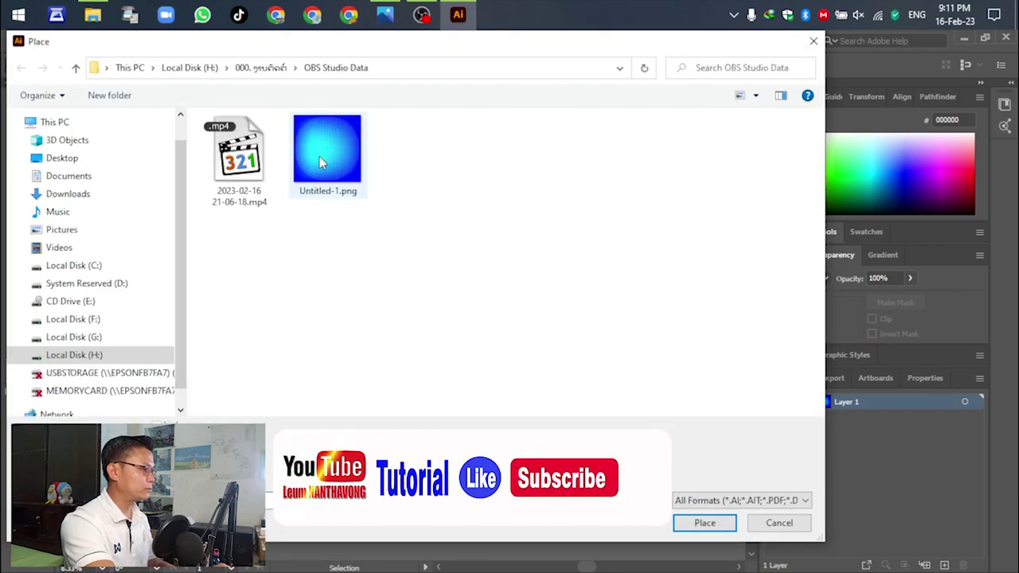
pyautogui.click(704, 522)
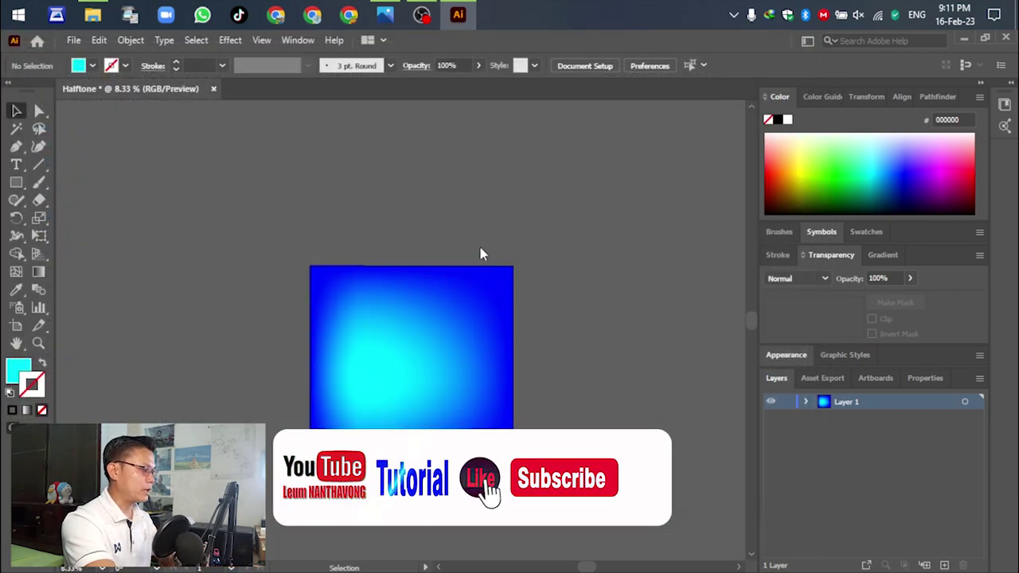
# Drop the placed image on the canvas and move it onto the upper artboard.
pyautogui.click(325, 132)
pyautogui.scroll(1, 414, 239)
pyautogui.moveTo(448, 253); pyautogui.dragTo(437, 169)
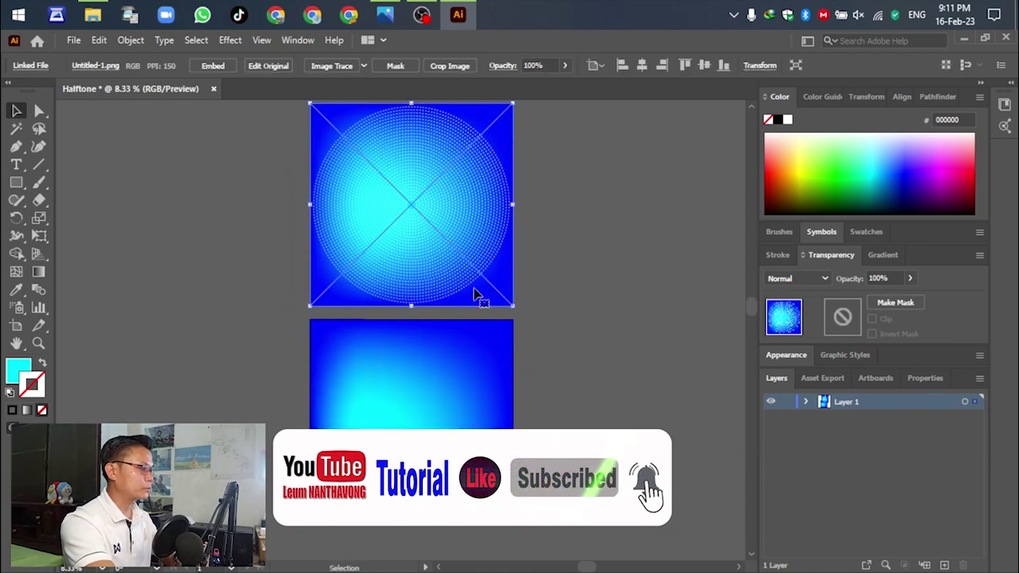
# Deselect the image, lock Layer 1, and add a new Layer 2.
pyautogui.hotkey('ctrl', 'shift', 'a')
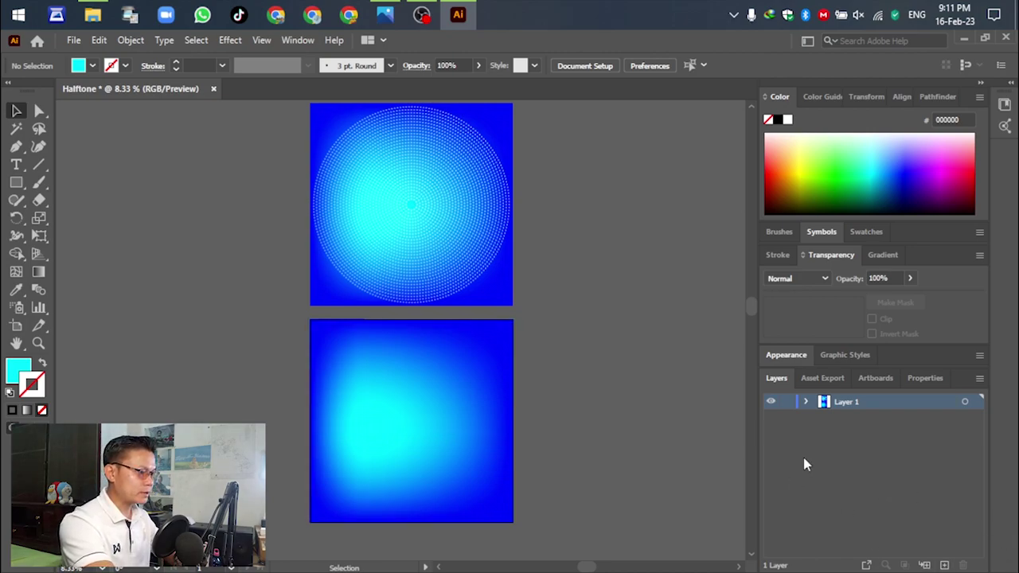
pyautogui.click(788, 401)
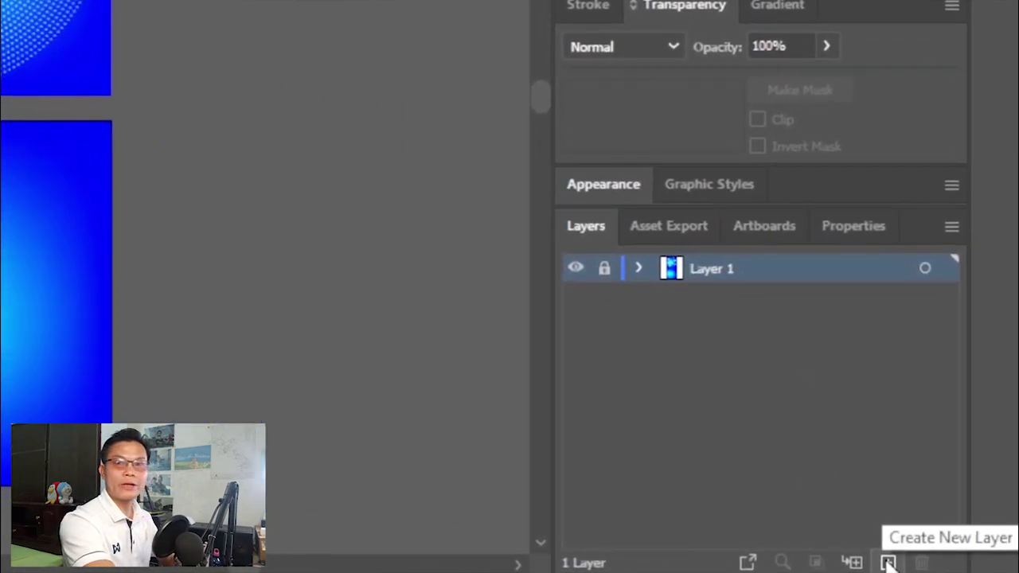
pyautogui.click(887, 561)
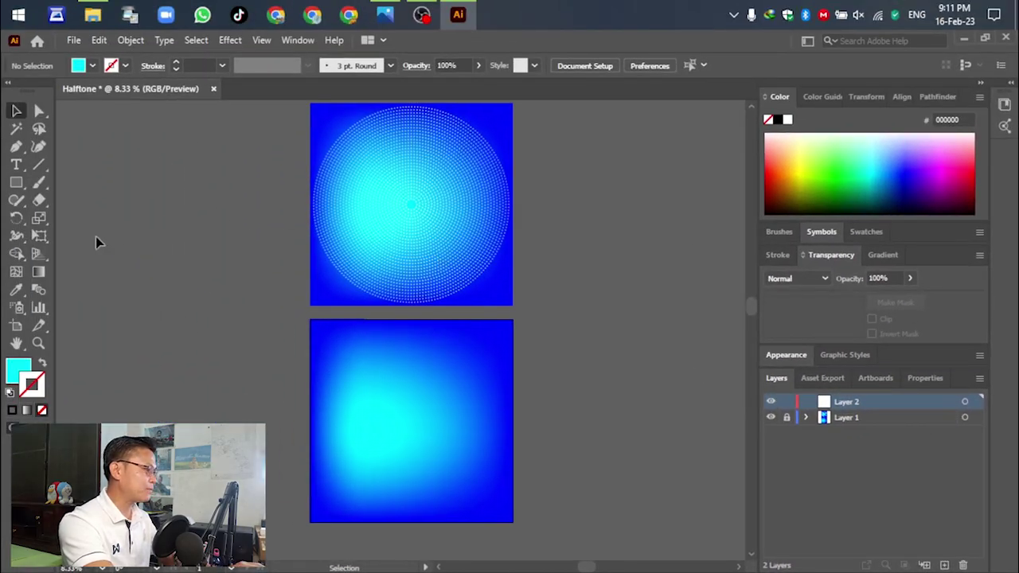
# Choose the Ellipse tool with no fill and an 8 pt light grey stroke.
pyautogui.click(16, 182)
pyautogui.click(15, 183)
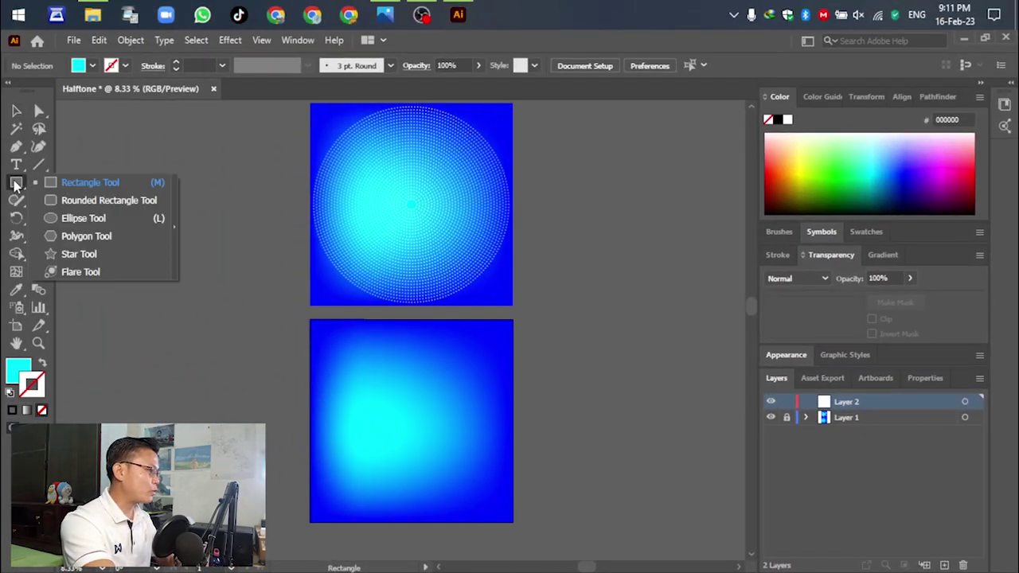
pyautogui.click(77, 219)
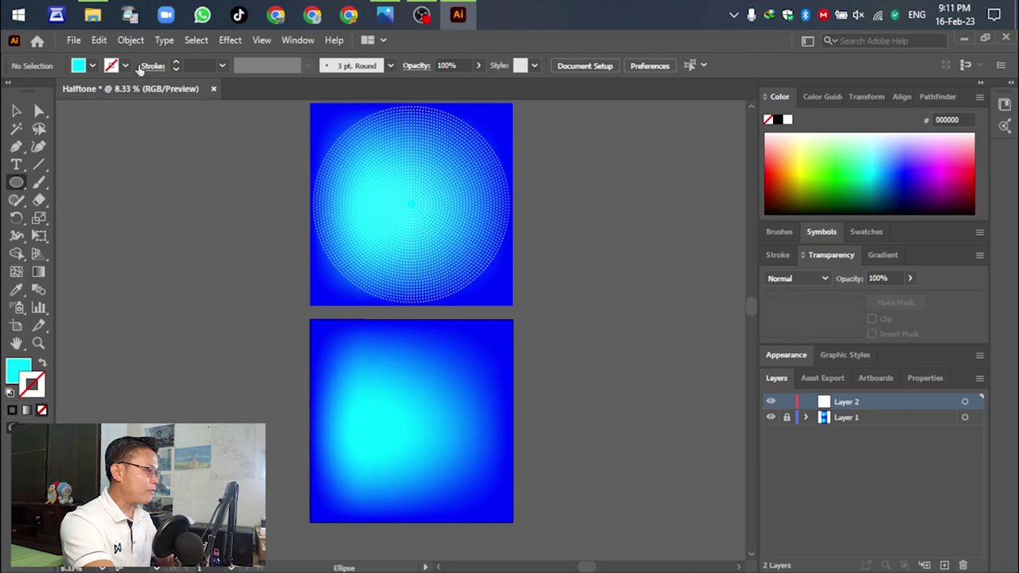
pyautogui.click(91, 66)
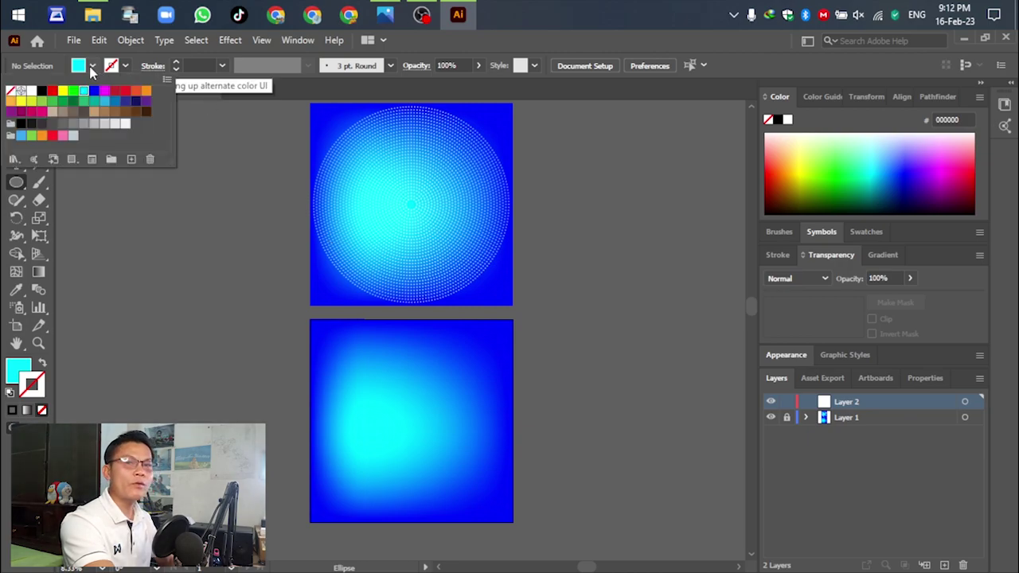
pyautogui.click(11, 90)
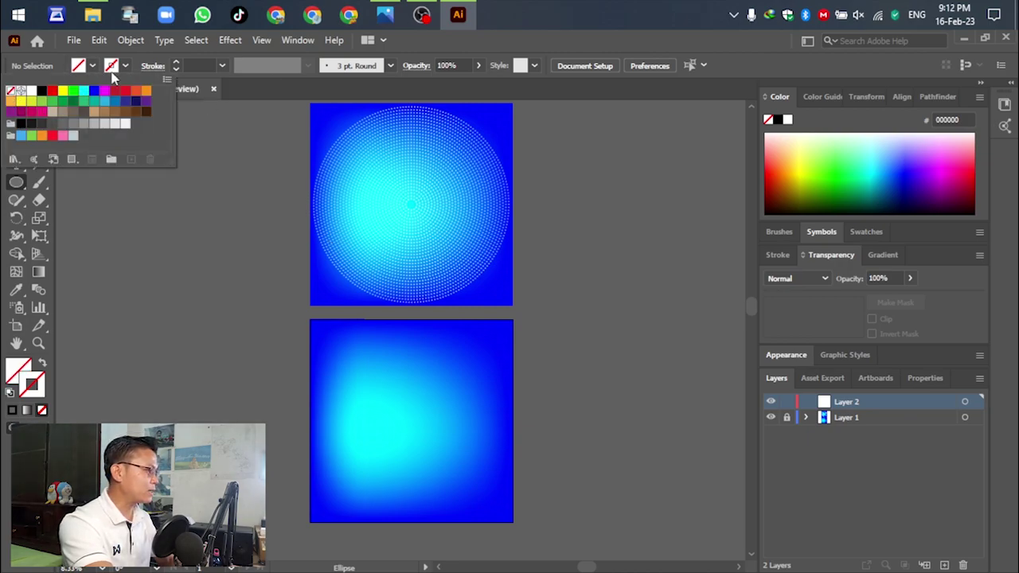
pyautogui.click(125, 66)
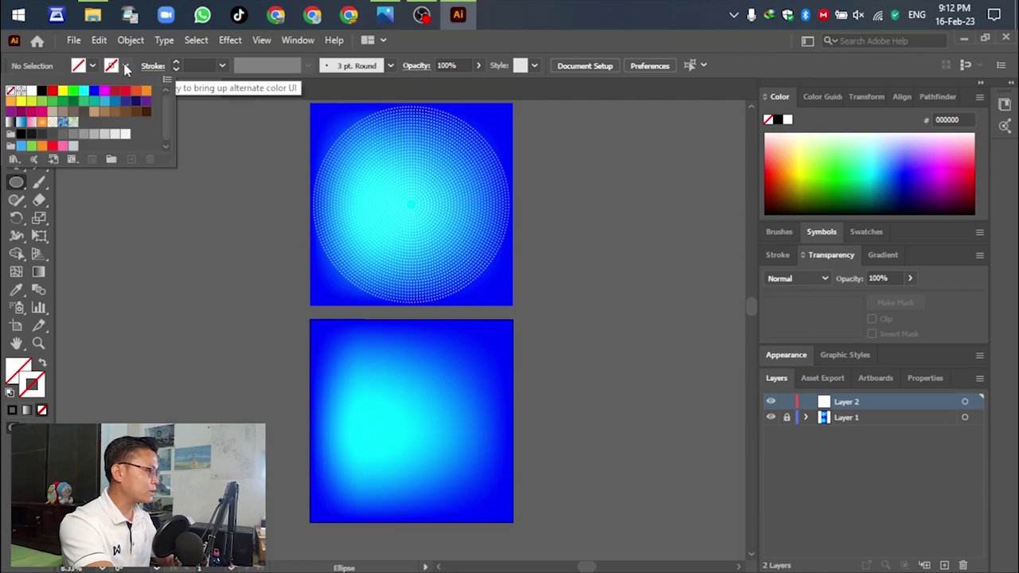
pyautogui.click(115, 136)
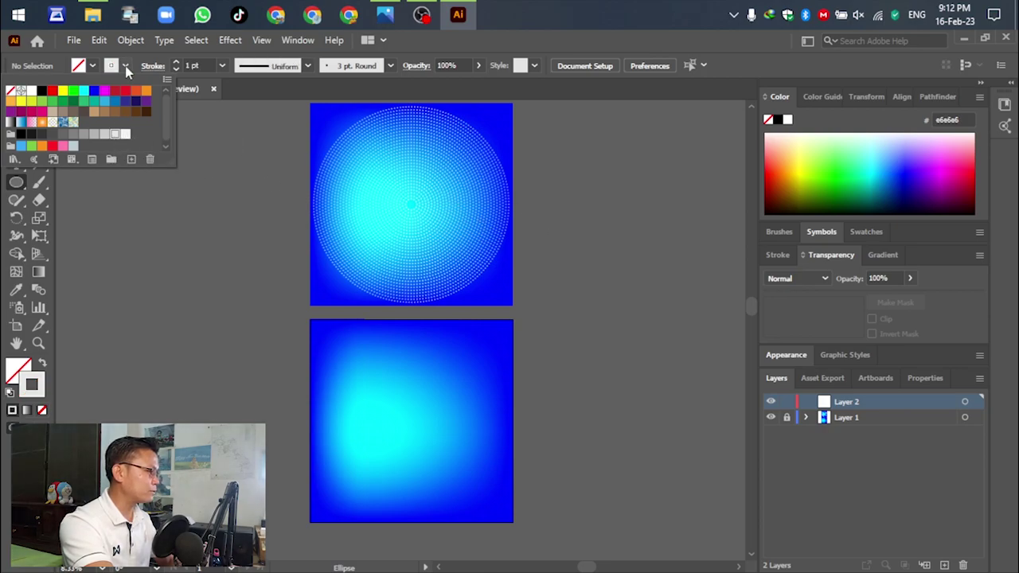
pyautogui.click(222, 68)
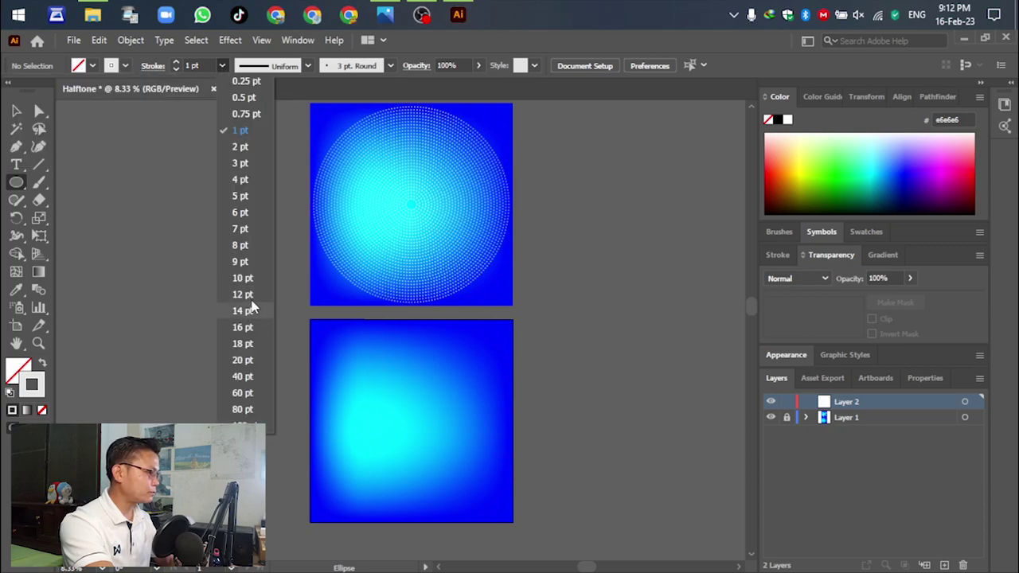
pyautogui.click(240, 246)
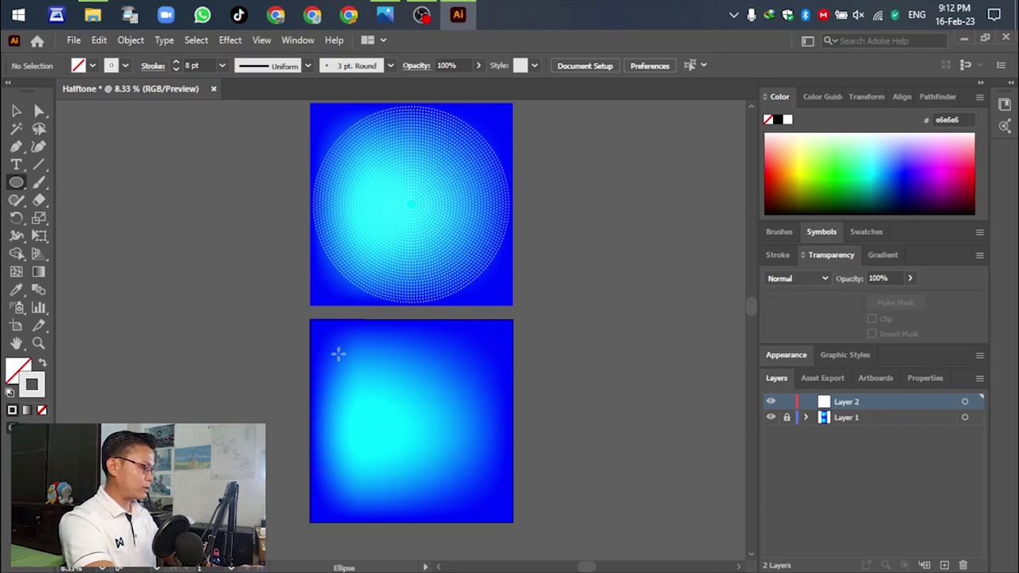
# Shift-drag a large circle on the lower artboard.
pyautogui.moveTo(338, 354); pyautogui.dragTo(447, 430)
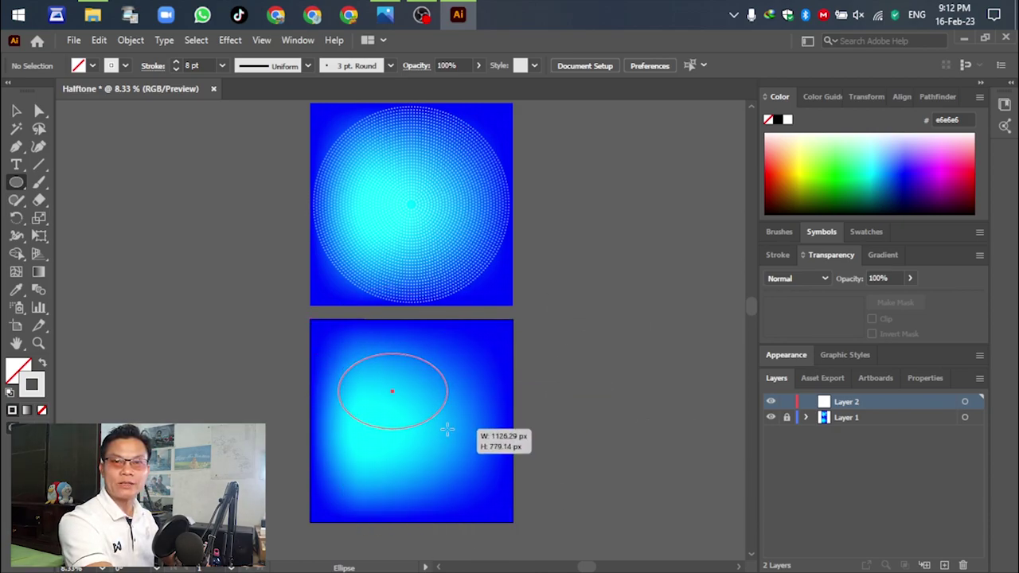
pyautogui.moveTo(447, 430); pyautogui.dragTo(446, 429)
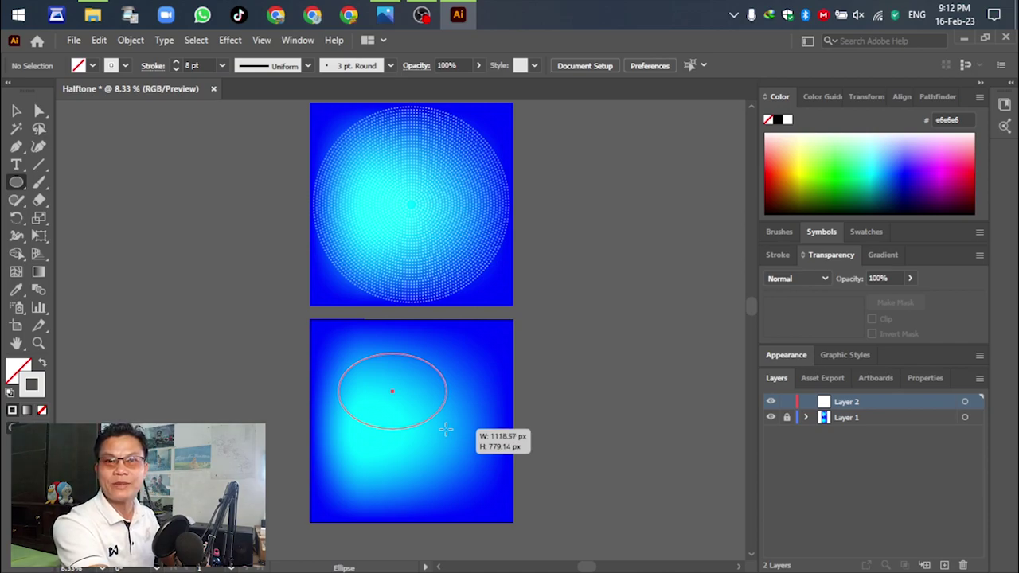
pyautogui.moveTo(446, 430); pyautogui.dragTo(518, 532)
pyautogui.press('shift')
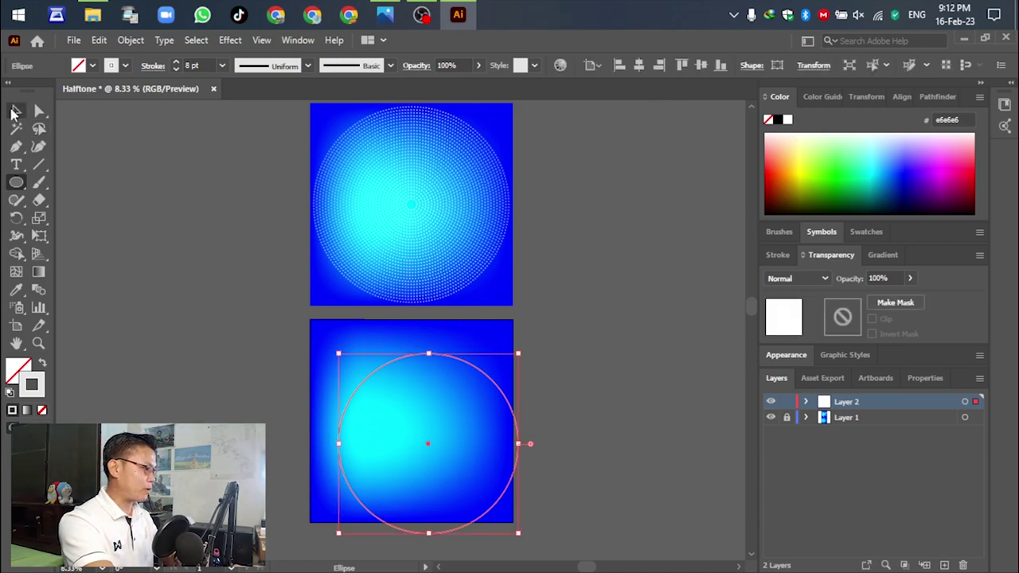
# Centre the circle vertically and horizontally on the lower artboard, then deselect it.
pyautogui.click(15, 111)
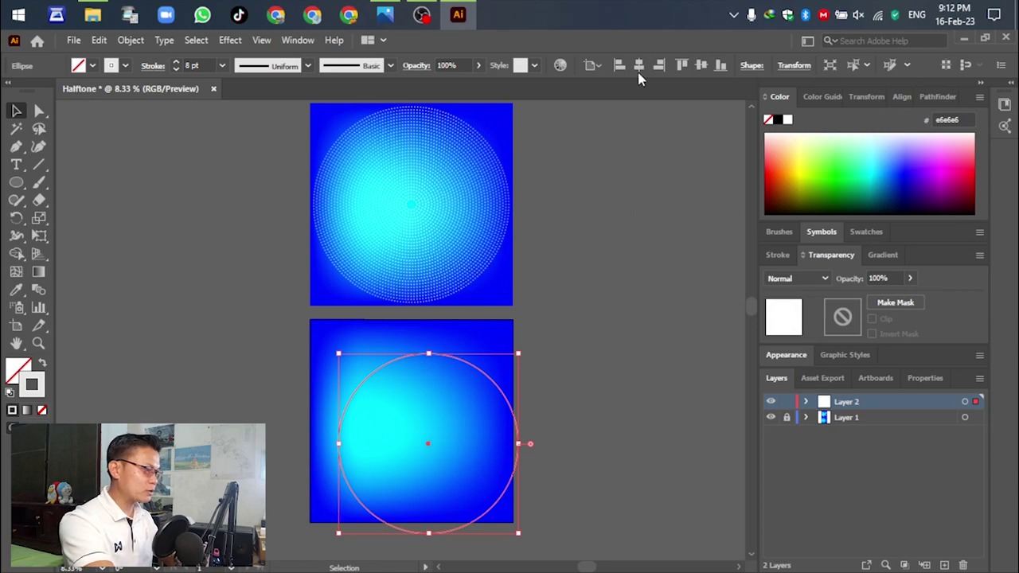
pyautogui.click(701, 66)
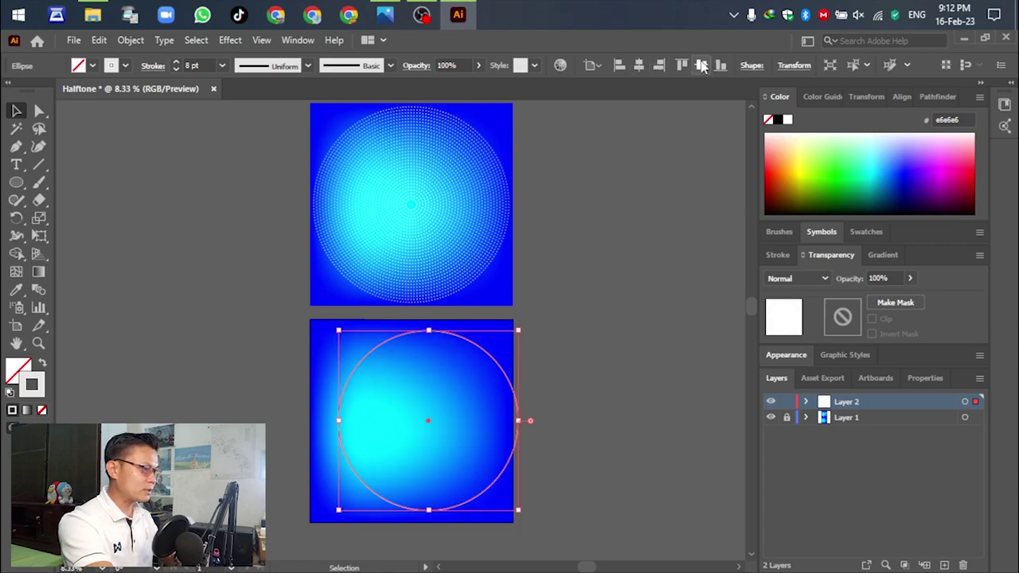
pyautogui.click(639, 66)
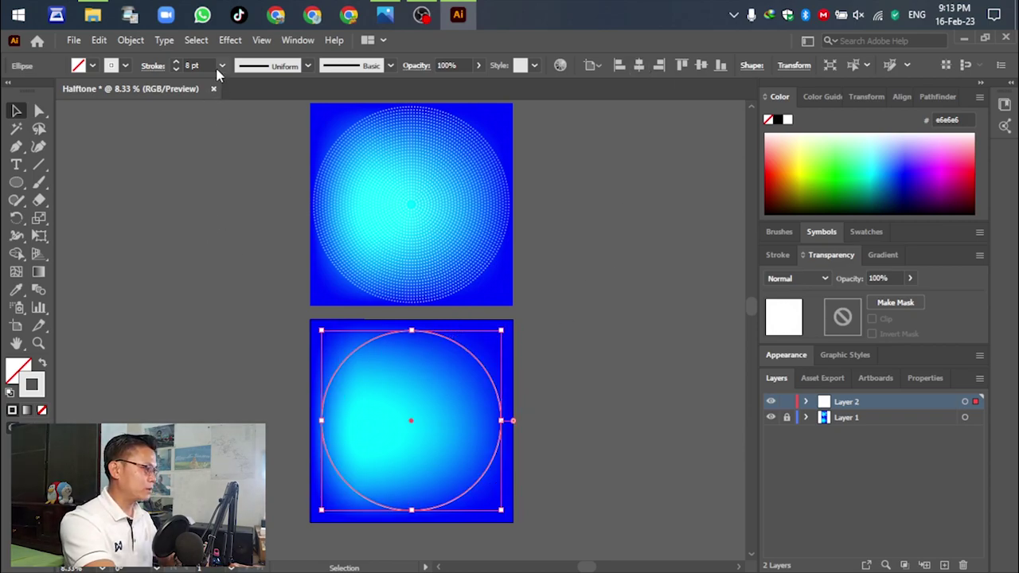
pyautogui.click(588, 331)
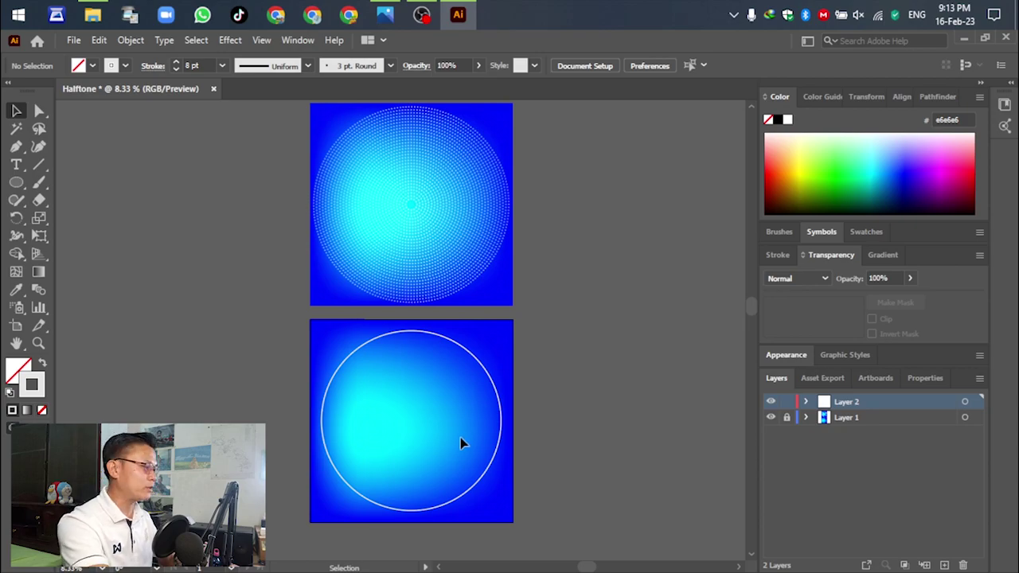
# Select the large circle and apply Object > Path > Offset Path with a 10 px offset.
pyautogui.click(128, 41)
pyautogui.click(699, 274)
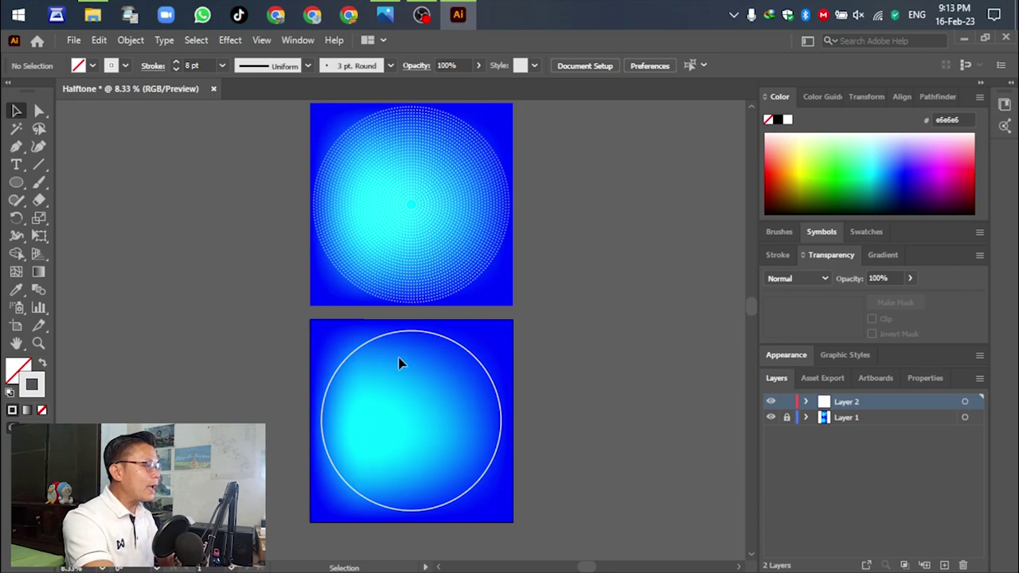
pyautogui.moveTo(302, 355); pyautogui.dragTo(305, 358)
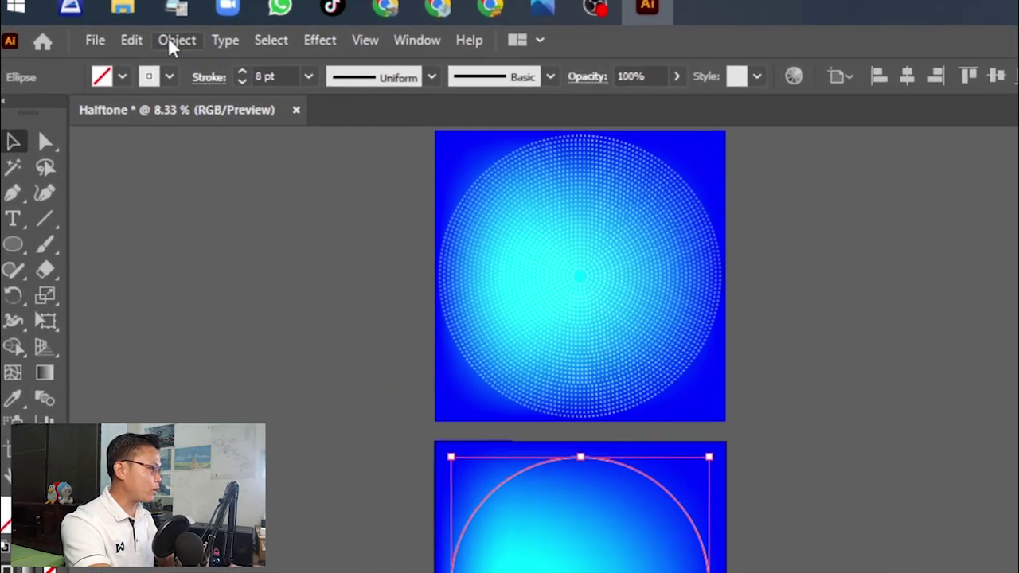
pyautogui.click(171, 39)
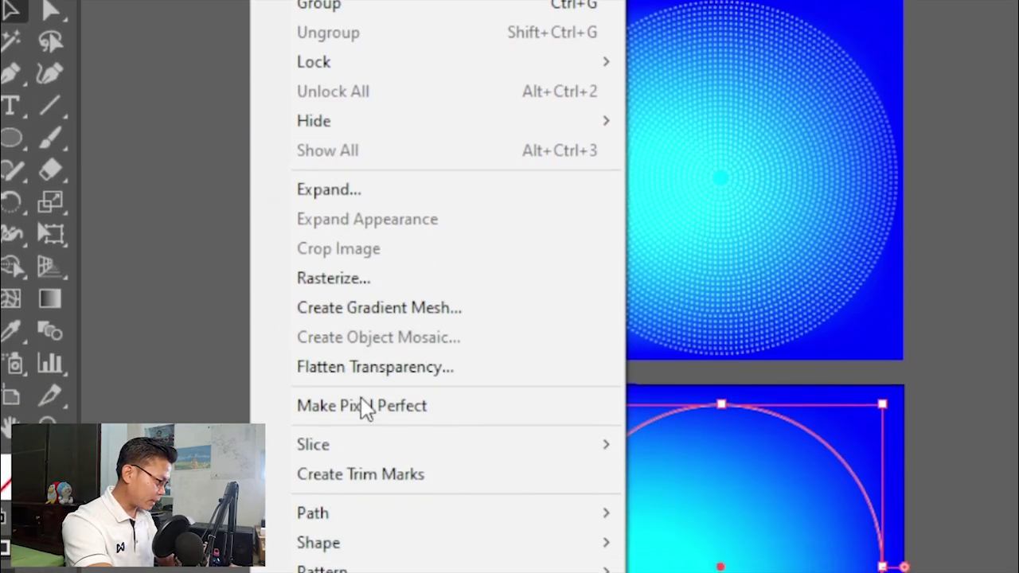
pyautogui.moveTo(372, 565)
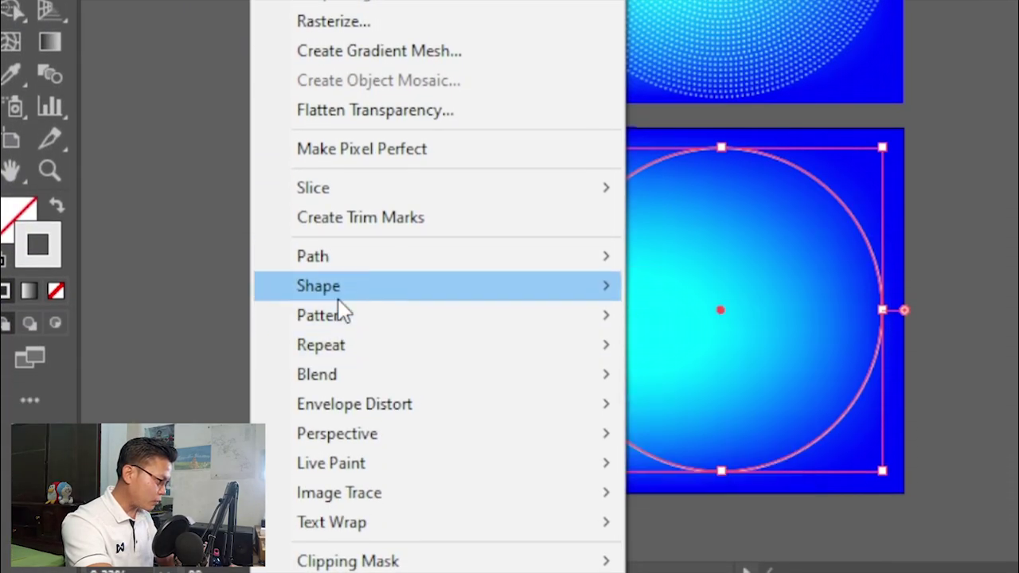
pyautogui.moveTo(356, 376)
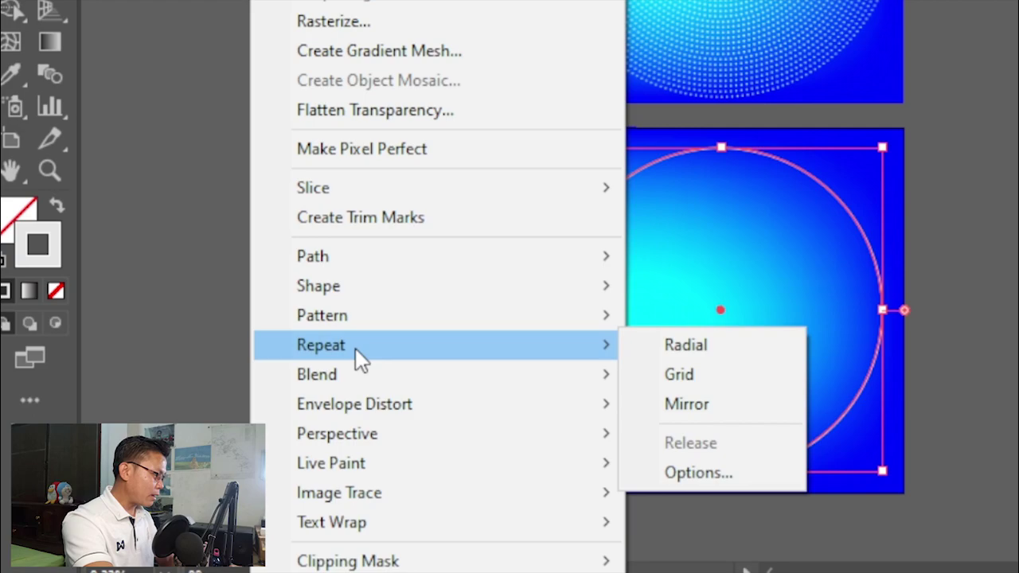
pyautogui.moveTo(366, 324)
pyautogui.moveTo(360, 256)
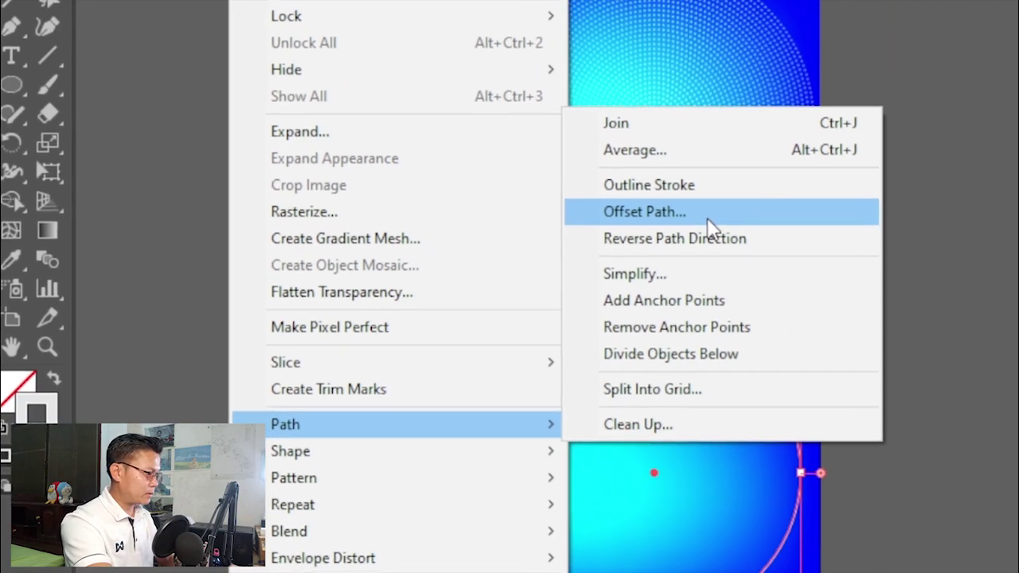
pyautogui.click(779, 205)
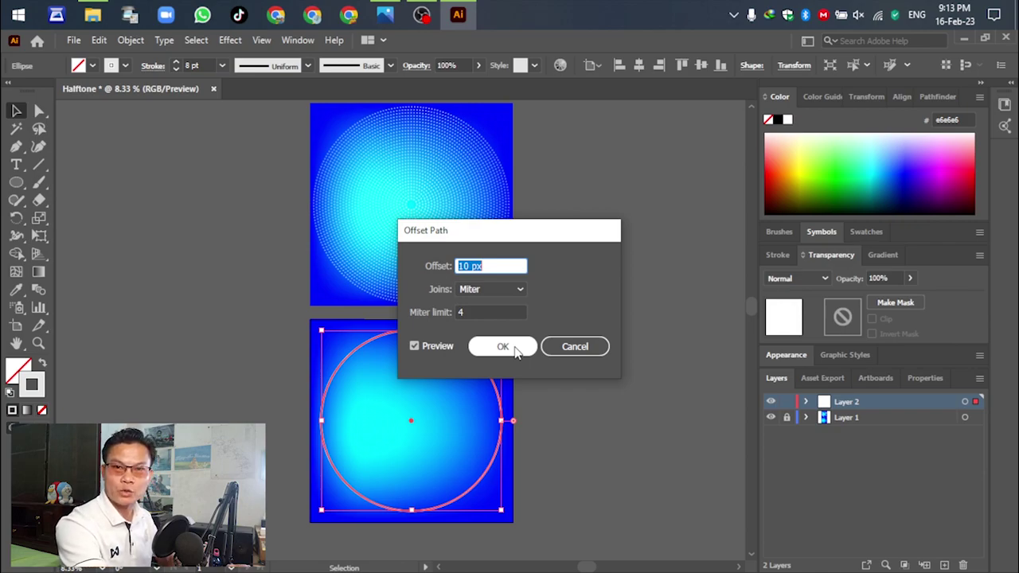
pyautogui.click(502, 347)
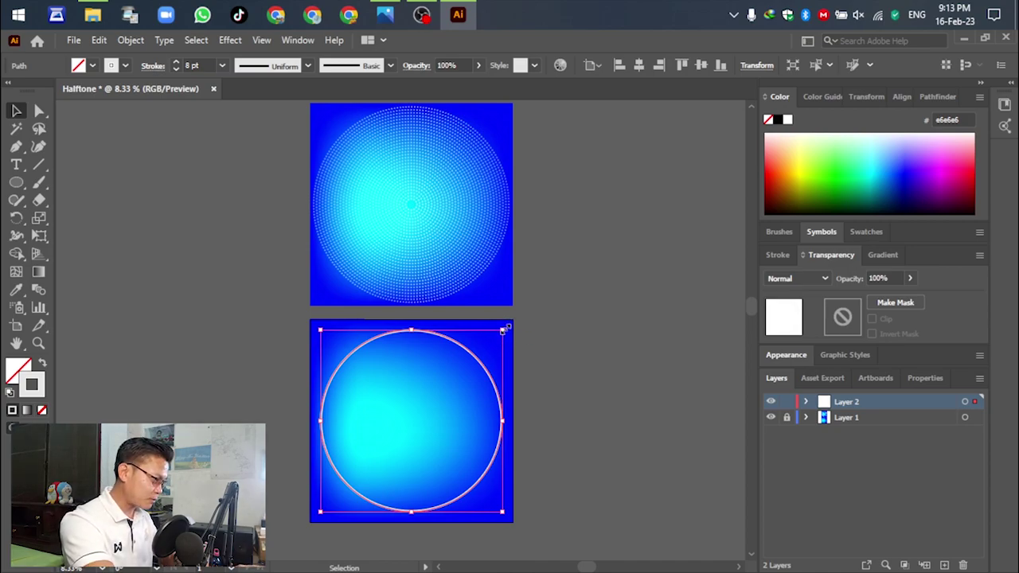
# Make a small centred copy of the circle with a 20 pt stroke, then reselect the large circle.
pyautogui.moveTo(504, 328); pyautogui.dragTo(508, 326)
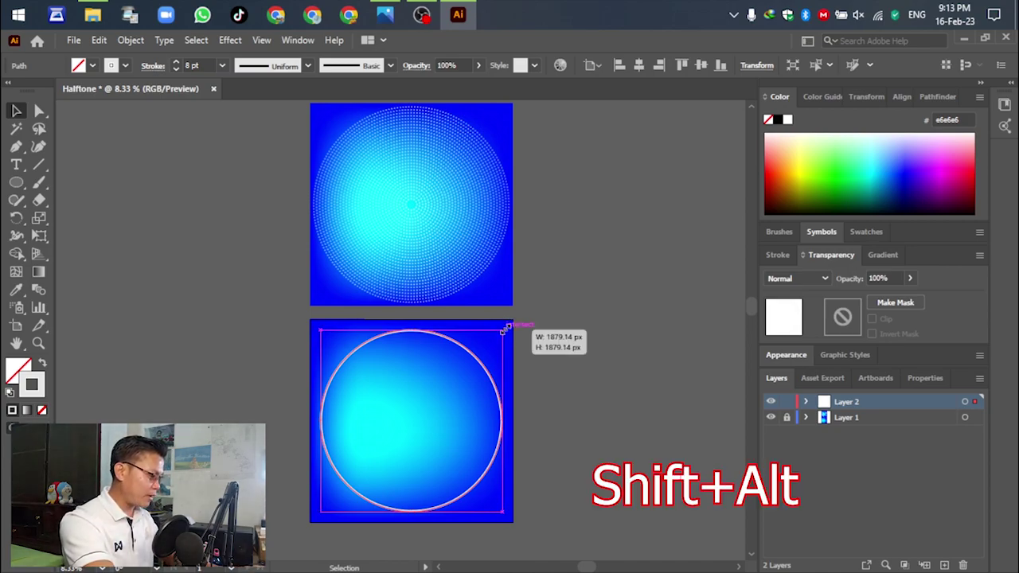
pyautogui.moveTo(506, 326); pyautogui.dragTo(426, 412)
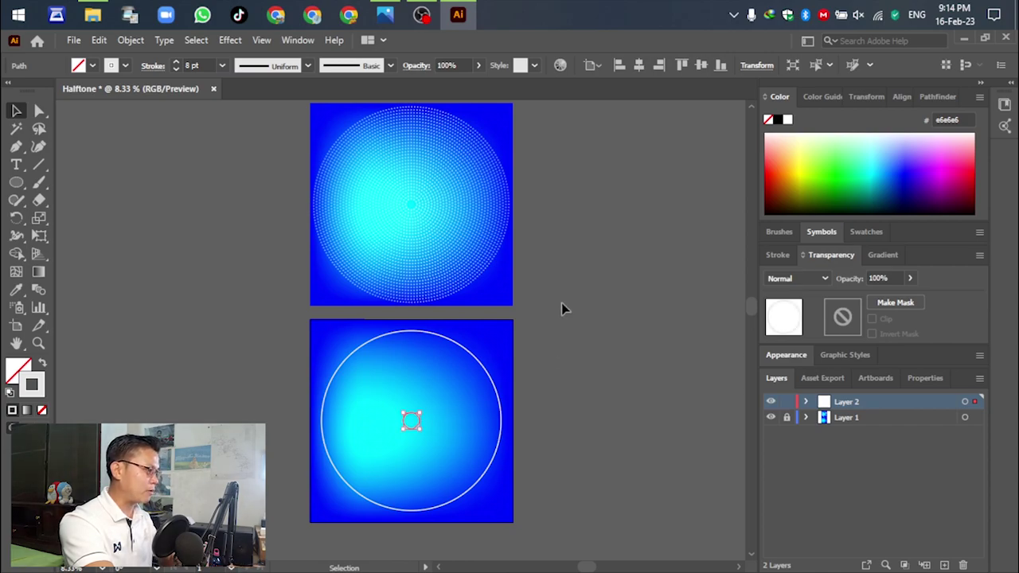
pyautogui.click(223, 66)
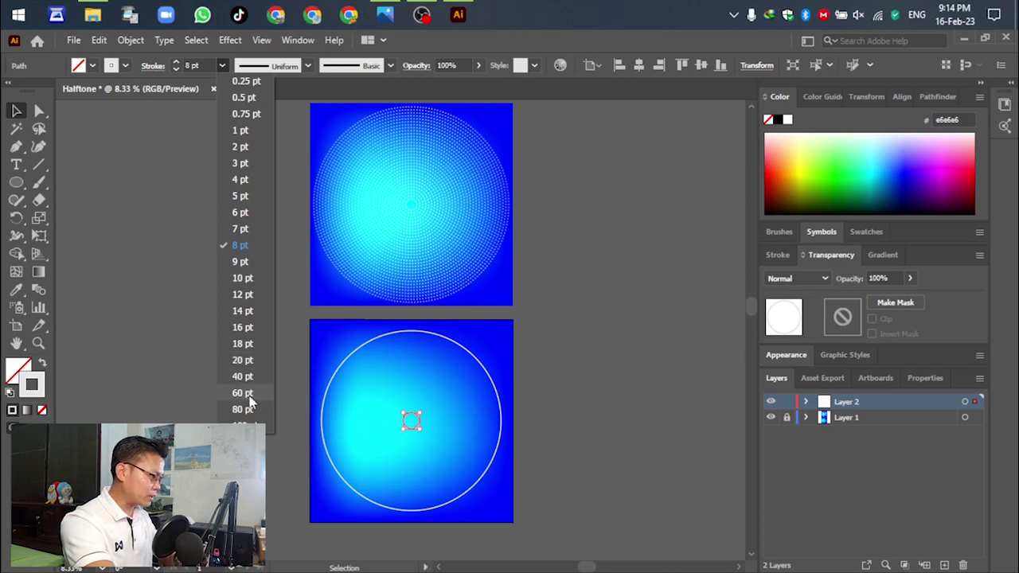
pyautogui.click(241, 377)
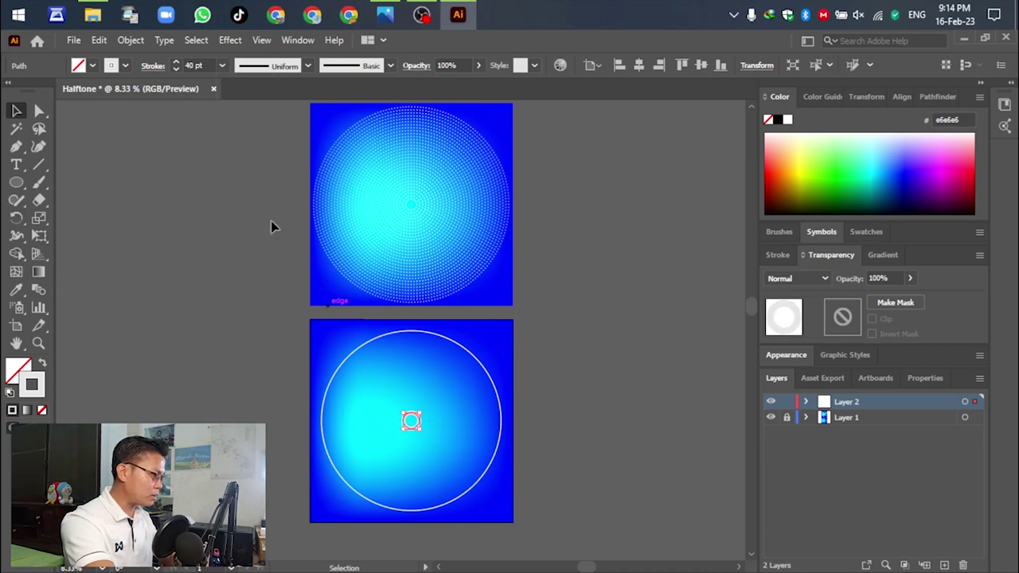
pyautogui.click(221, 66)
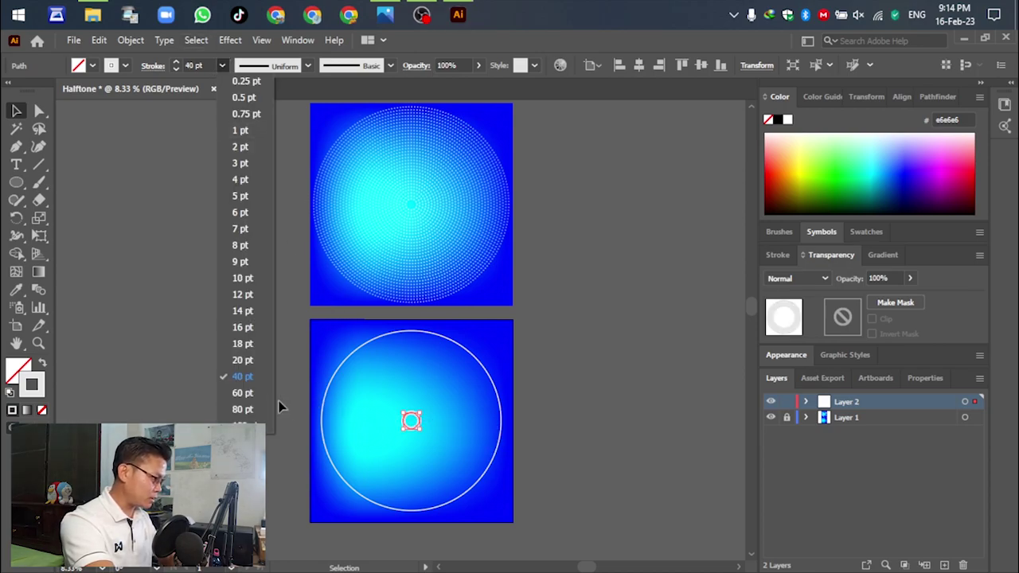
pyautogui.click(242, 360)
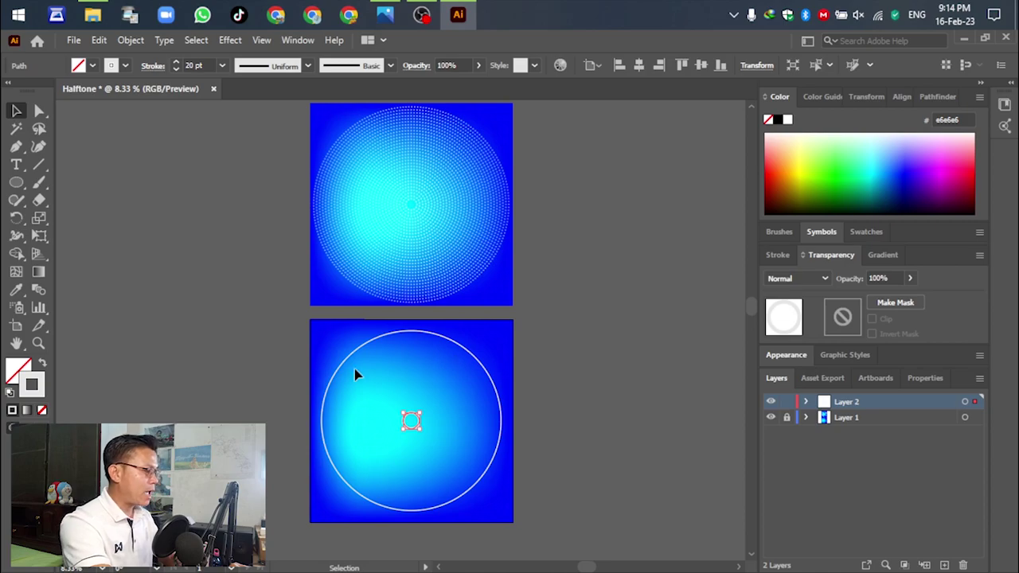
pyautogui.click(232, 377)
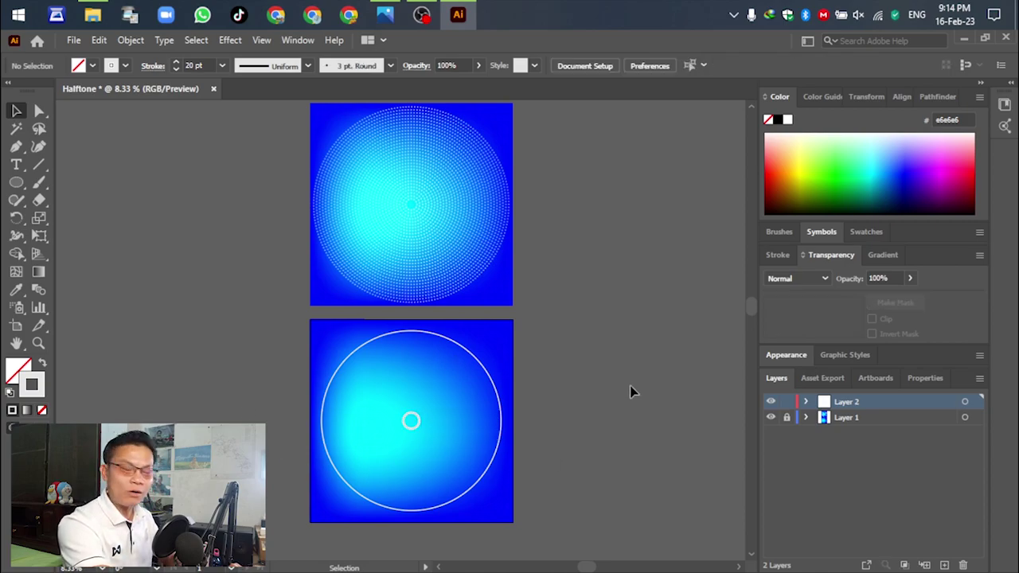
pyautogui.moveTo(478, 459); pyautogui.dragTo(478, 458)
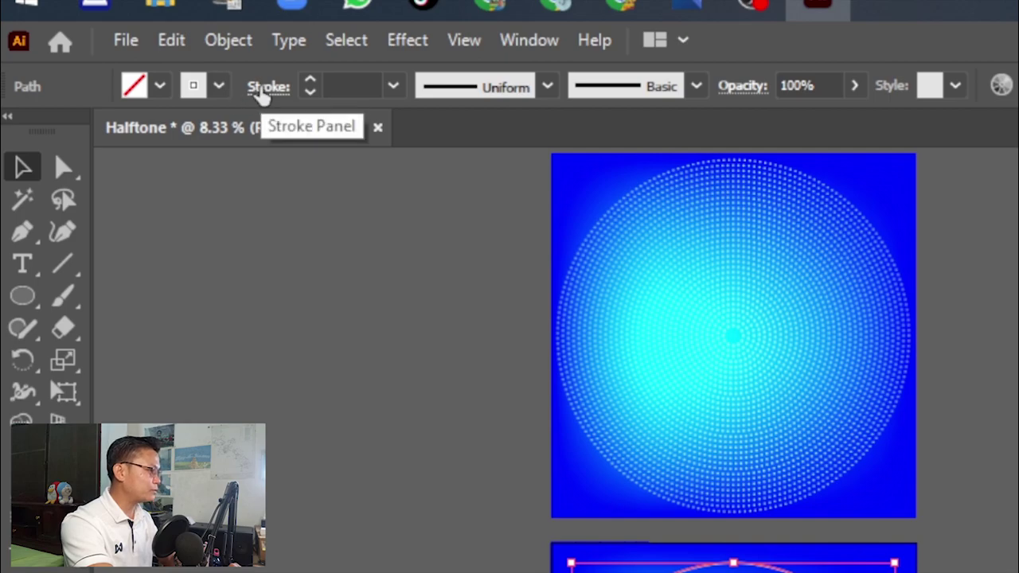
# Give the large circle's stroke round caps and round corners.
pyautogui.click(255, 93)
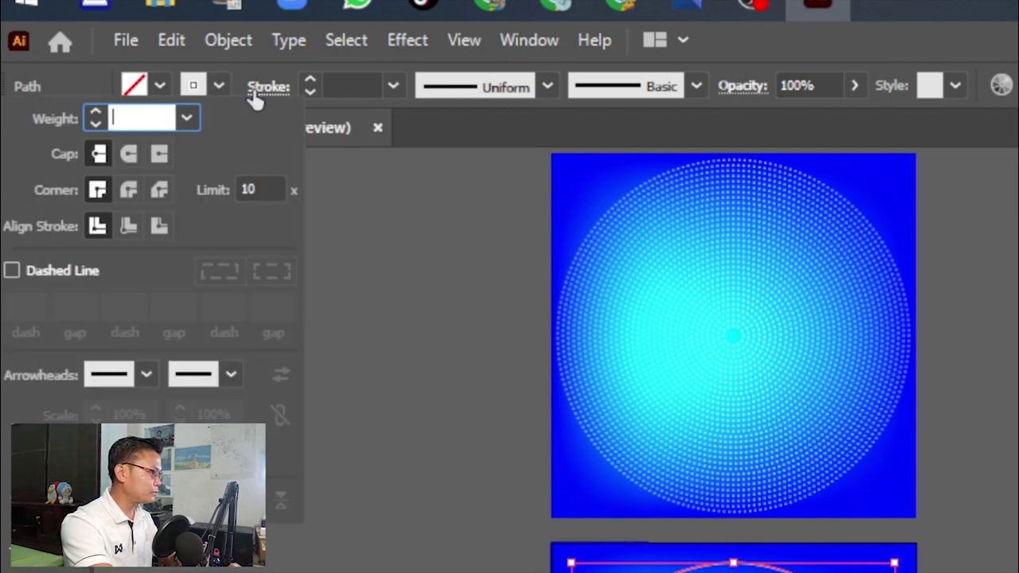
pyautogui.click(129, 155)
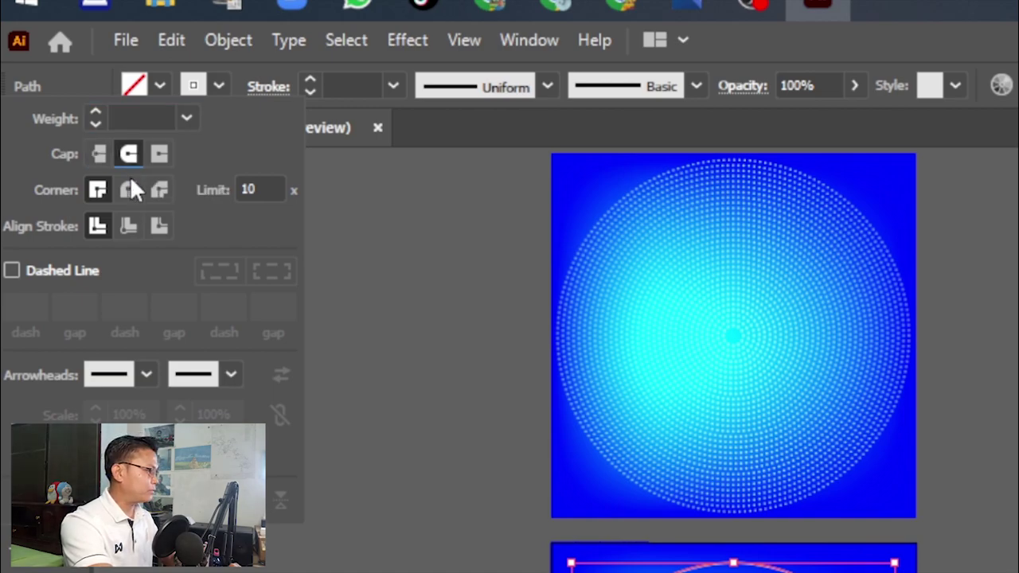
pyautogui.click(131, 193)
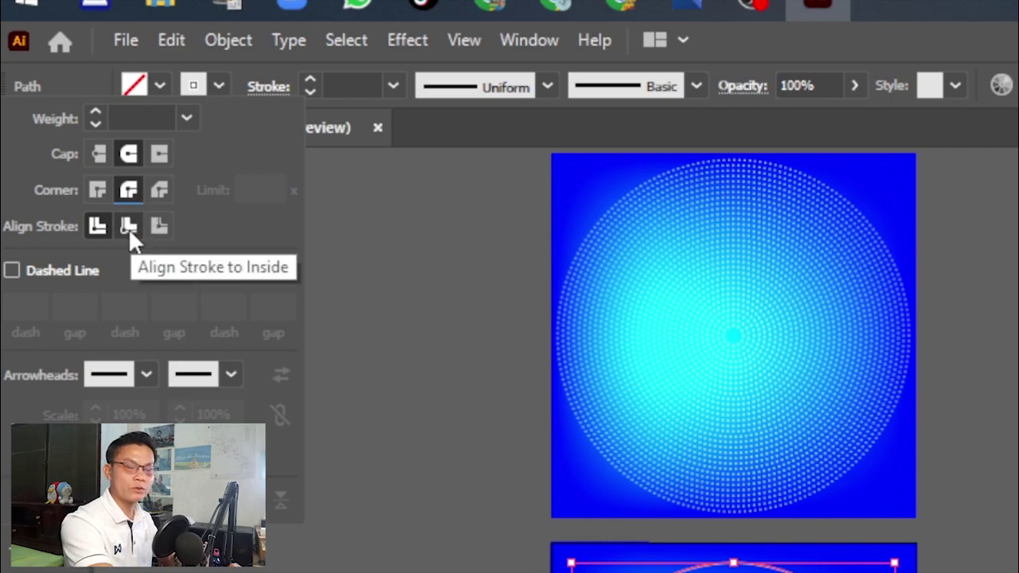
# Make the stroke dashed with 0 pt dashes and 30 pt gaps in all three pairs.
pyautogui.click(12, 269)
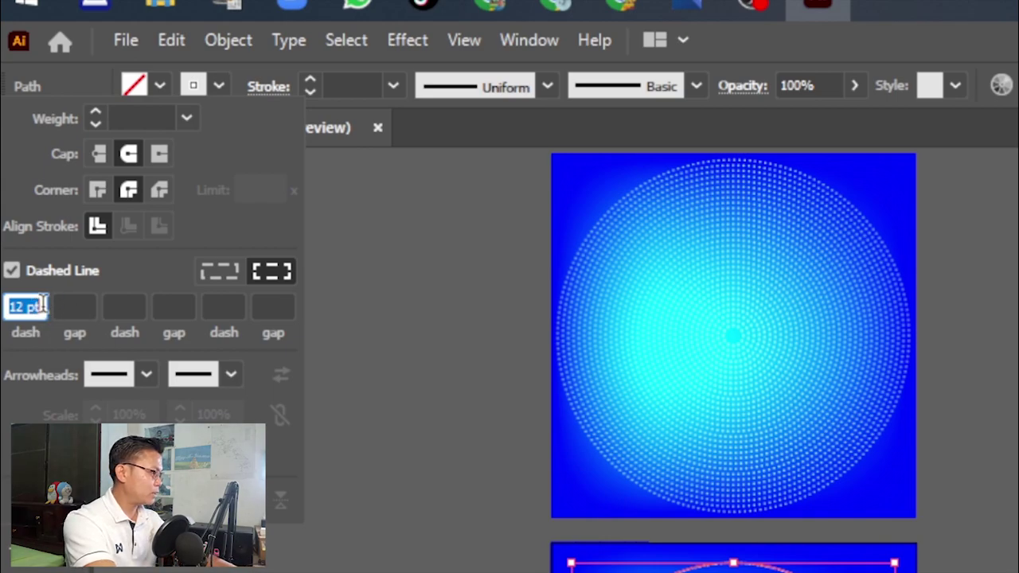
pyautogui.write('0')
pyautogui.click(70, 296)
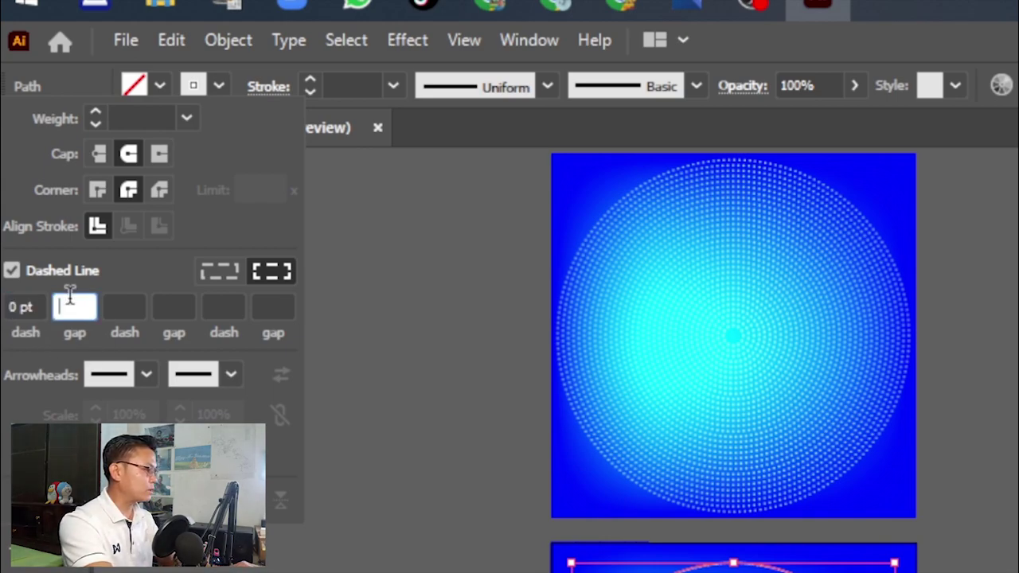
pyautogui.write('30')
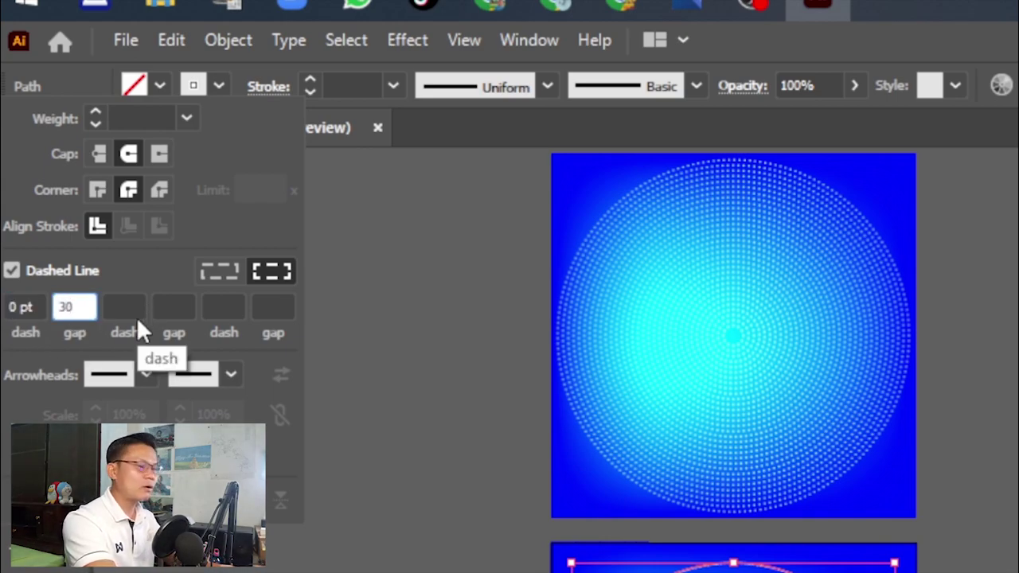
pyautogui.click(131, 306)
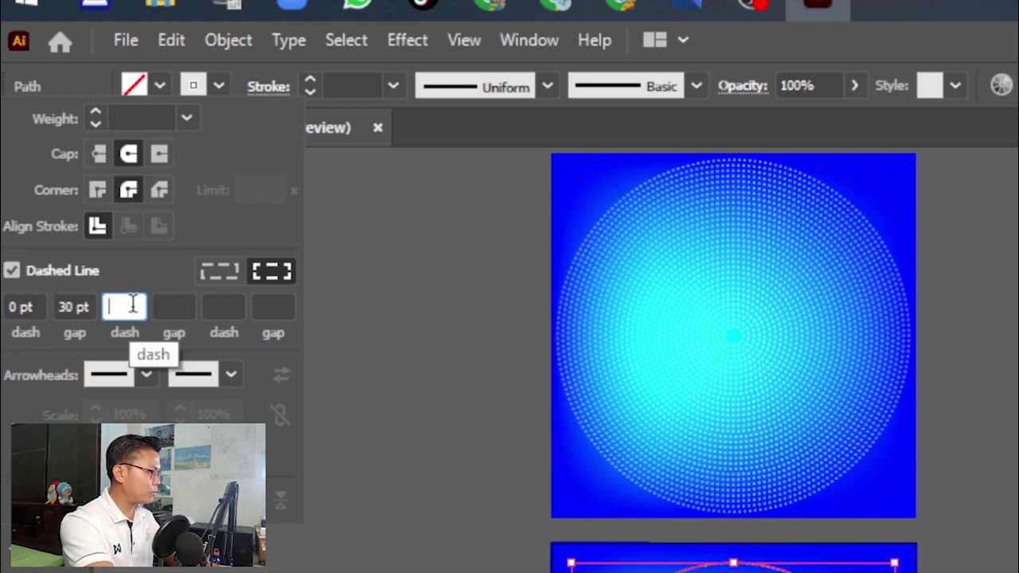
pyautogui.write('0')
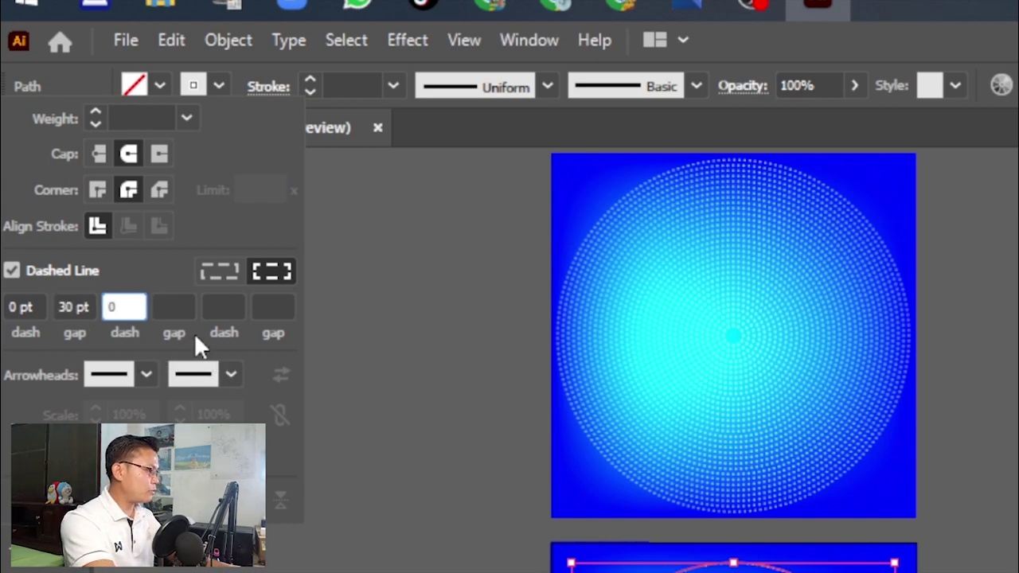
pyautogui.click(191, 308)
pyautogui.write('30')
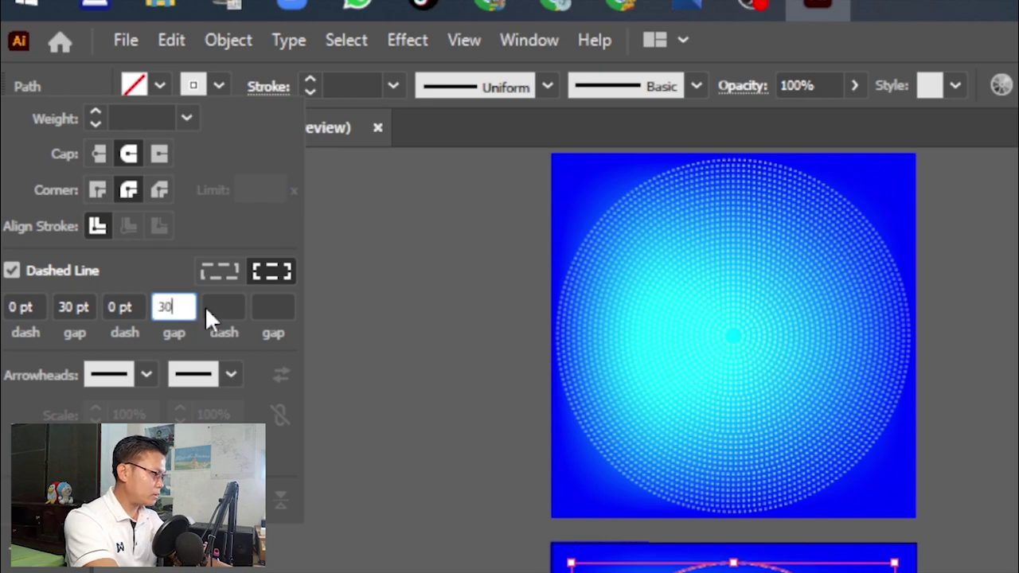
pyautogui.click(227, 306)
pyautogui.write('0')
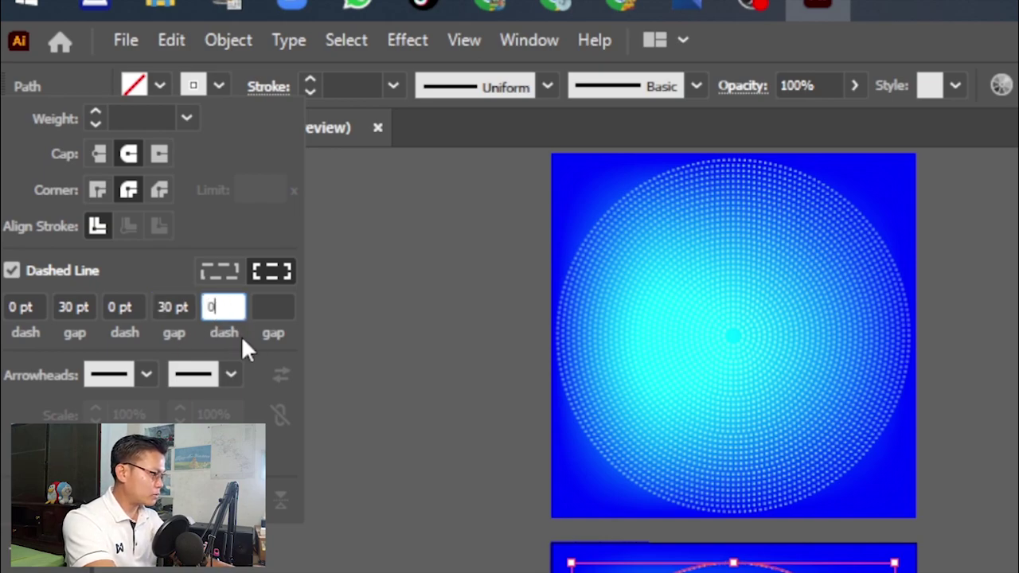
pyautogui.click(273, 309)
pyautogui.write('30')
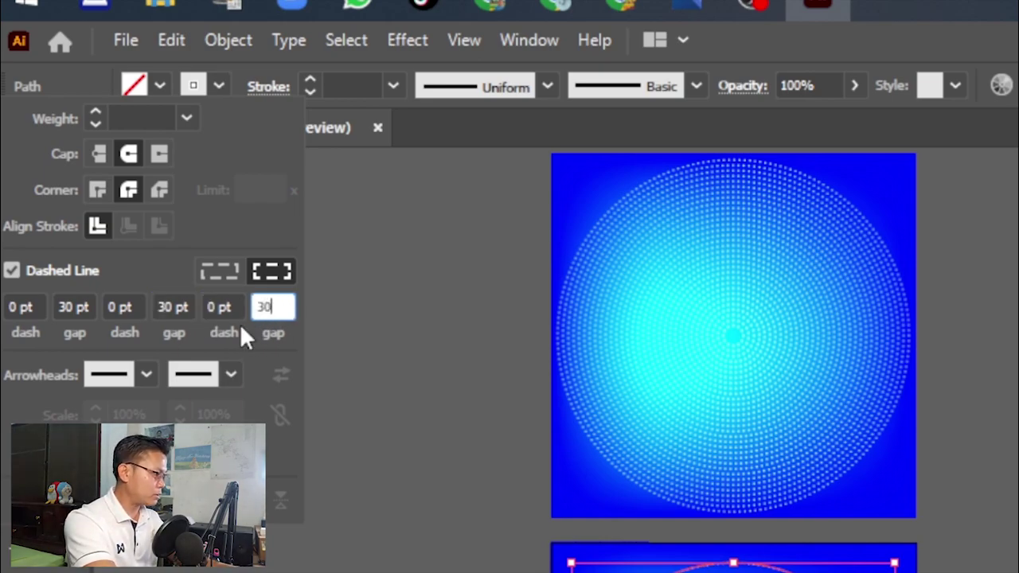
pyautogui.click(220, 307)
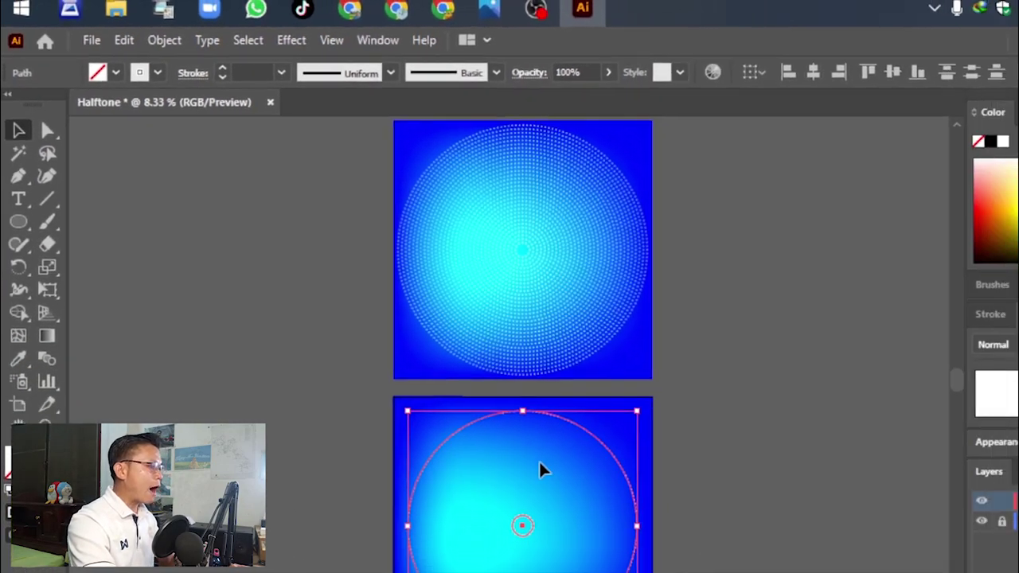
# Select the lower artboard's circles and set the blend spacing to 8 Specified Steps.
pyautogui.click(886, 572)
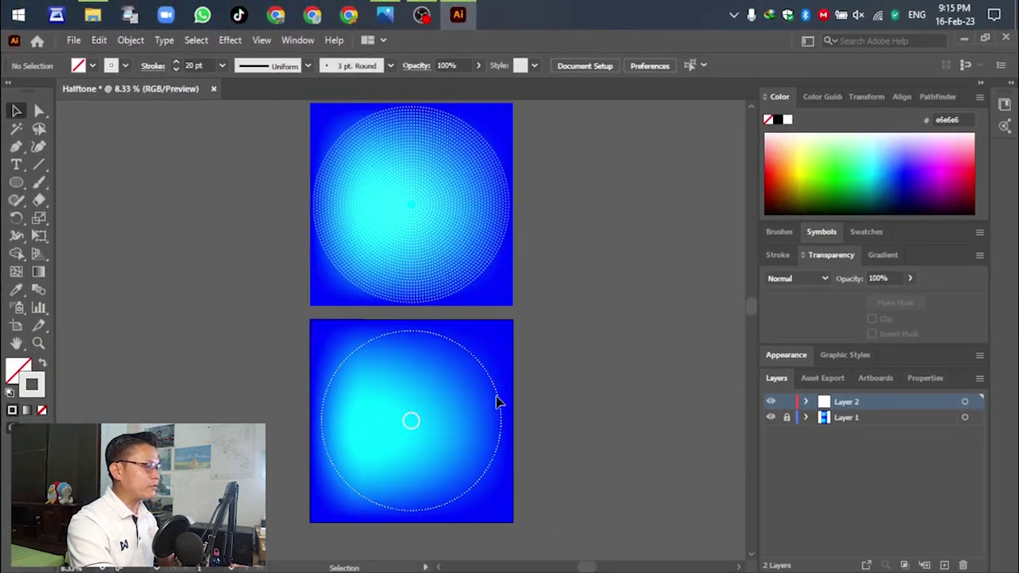
pyautogui.moveTo(197, 356); pyautogui.dragTo(575, 482)
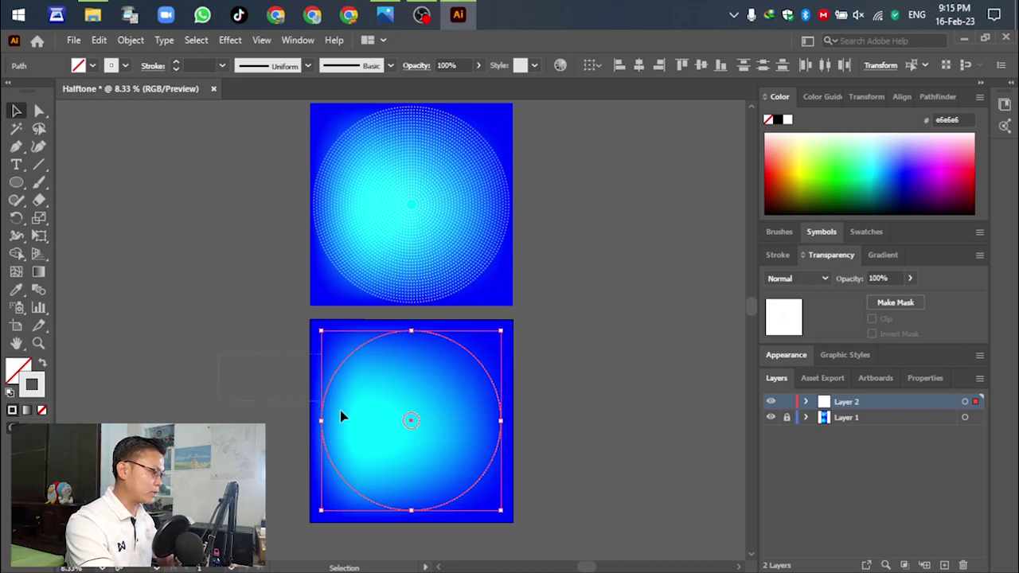
pyautogui.click(130, 40)
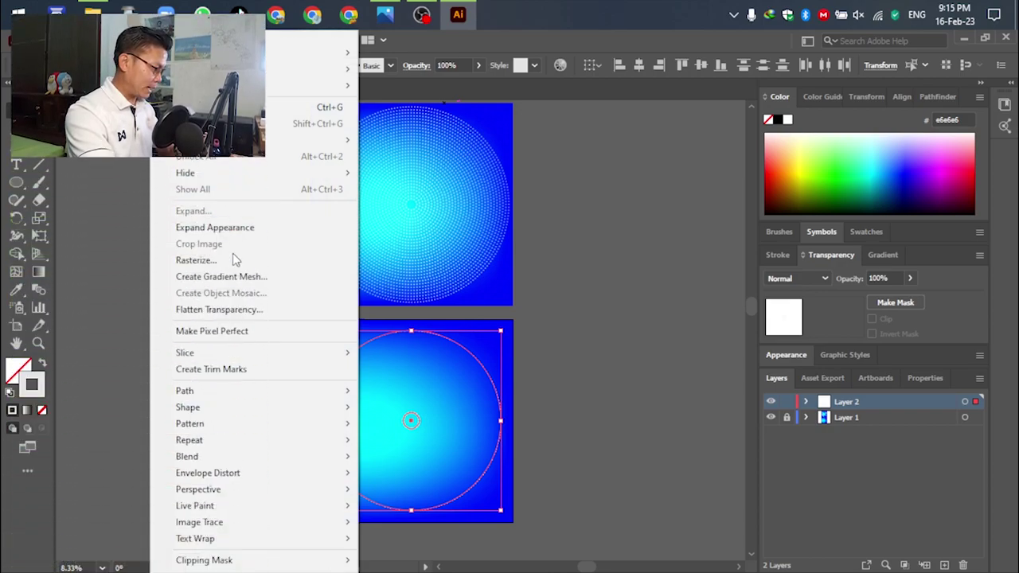
pyautogui.moveTo(226, 457)
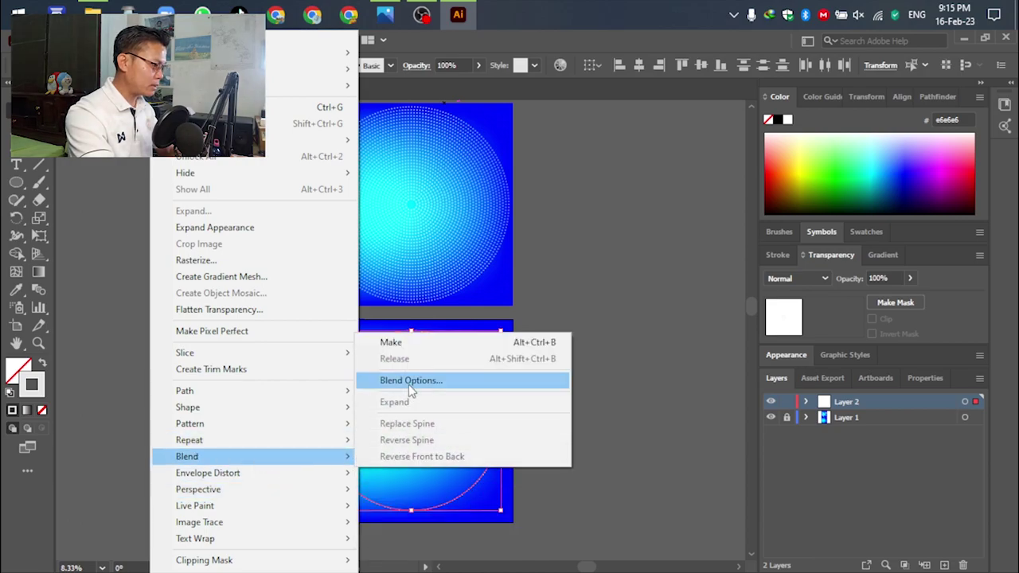
pyautogui.click(408, 382)
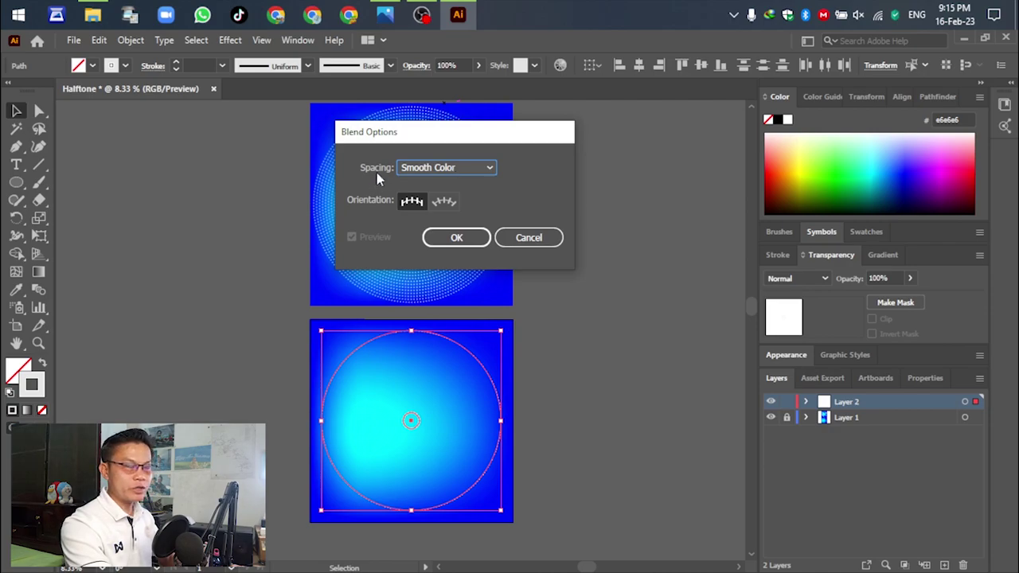
pyautogui.click(451, 171)
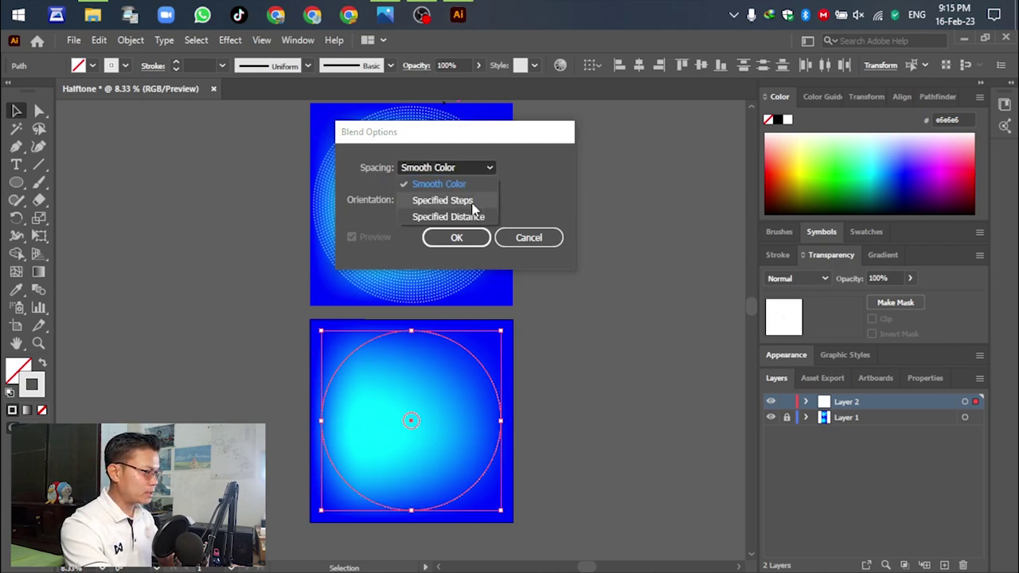
pyautogui.click(443, 200)
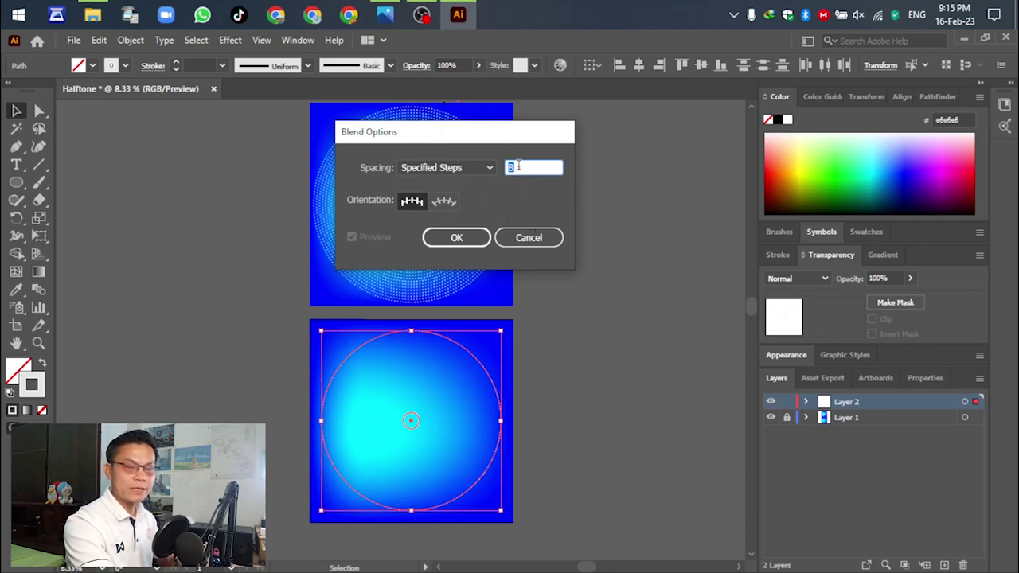
pyautogui.click(480, 242)
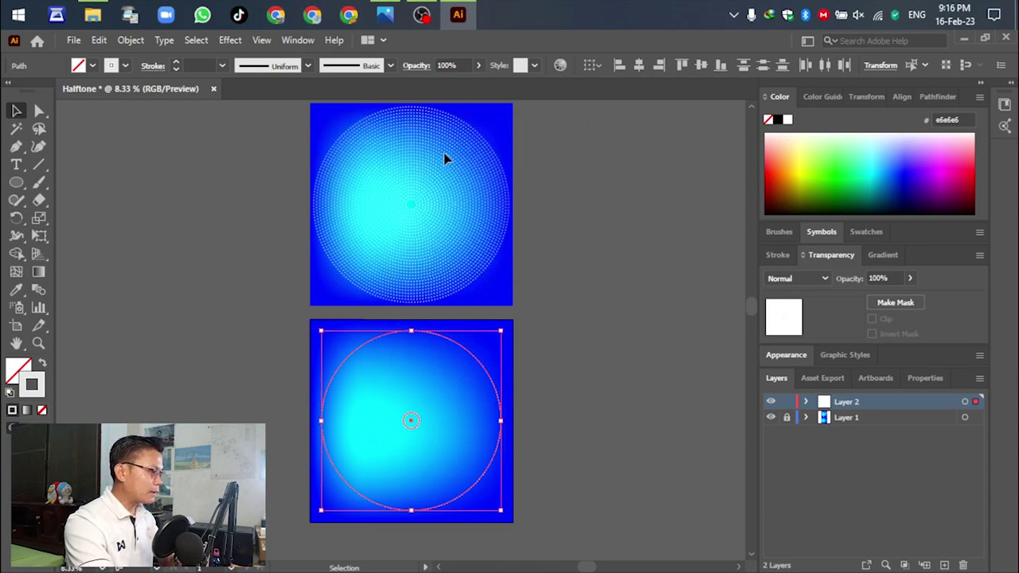
pyautogui.click(133, 40)
# Blend the two dashed circles, then raise the blend to 30 specified steps.
pyautogui.moveTo(201, 461)
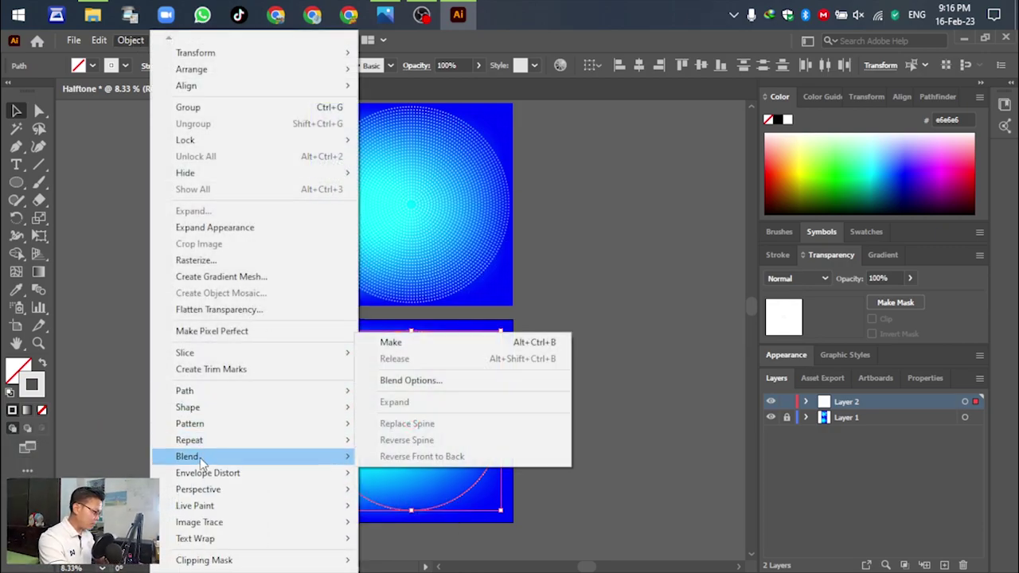
pyautogui.click(411, 341)
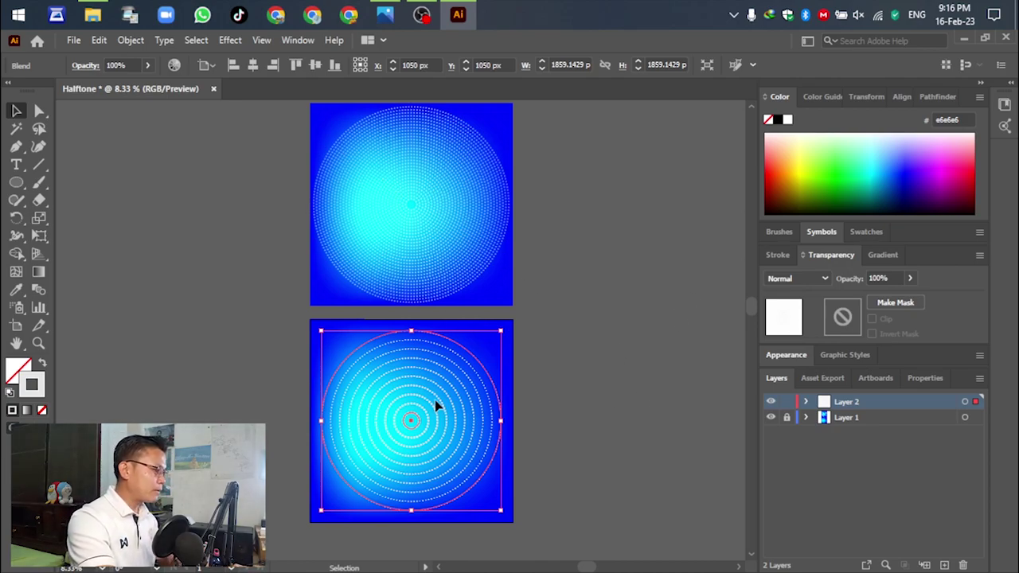
pyautogui.click(131, 40)
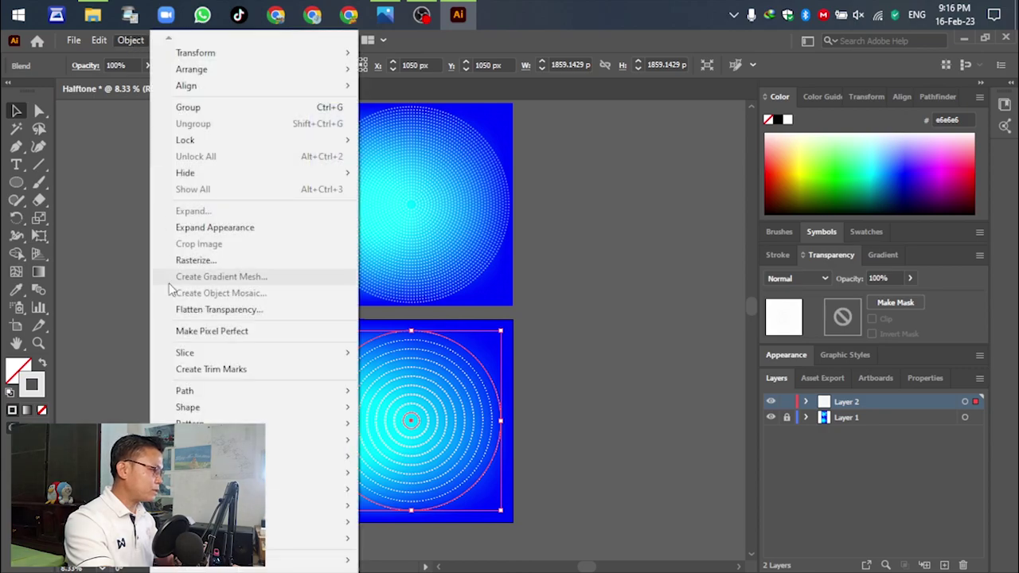
pyautogui.moveTo(237, 456)
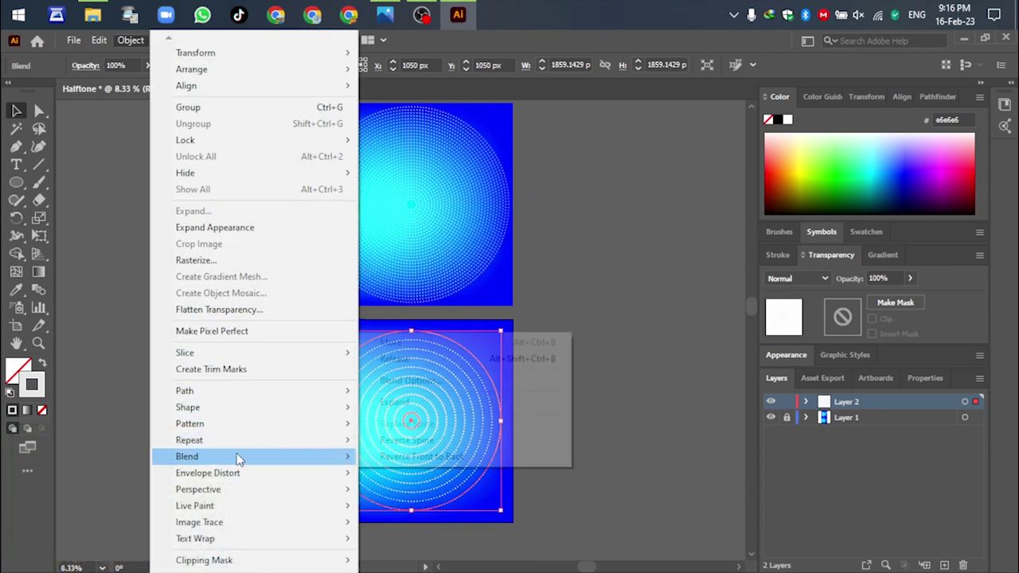
pyautogui.moveTo(285, 460)
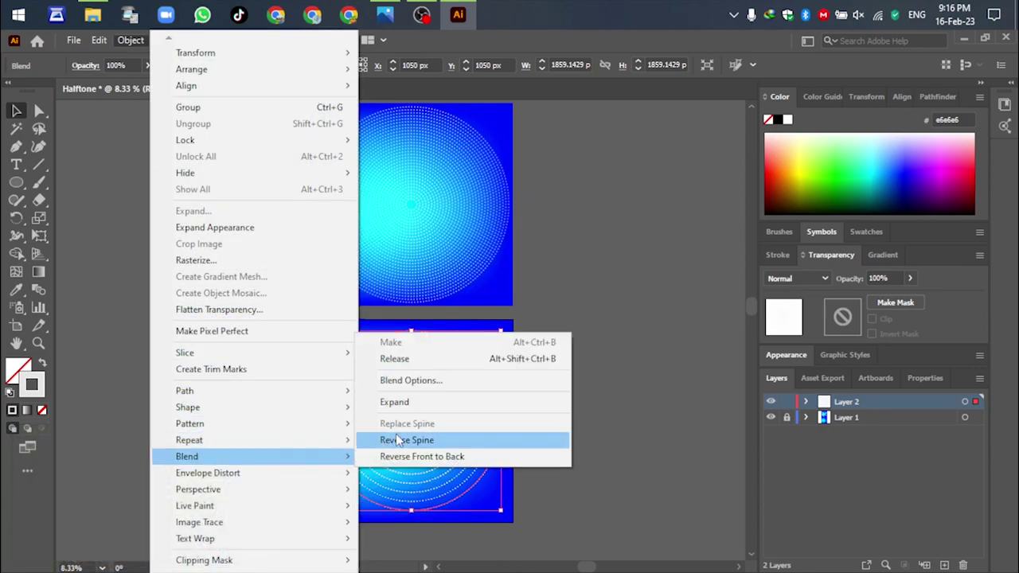
pyautogui.click(426, 380)
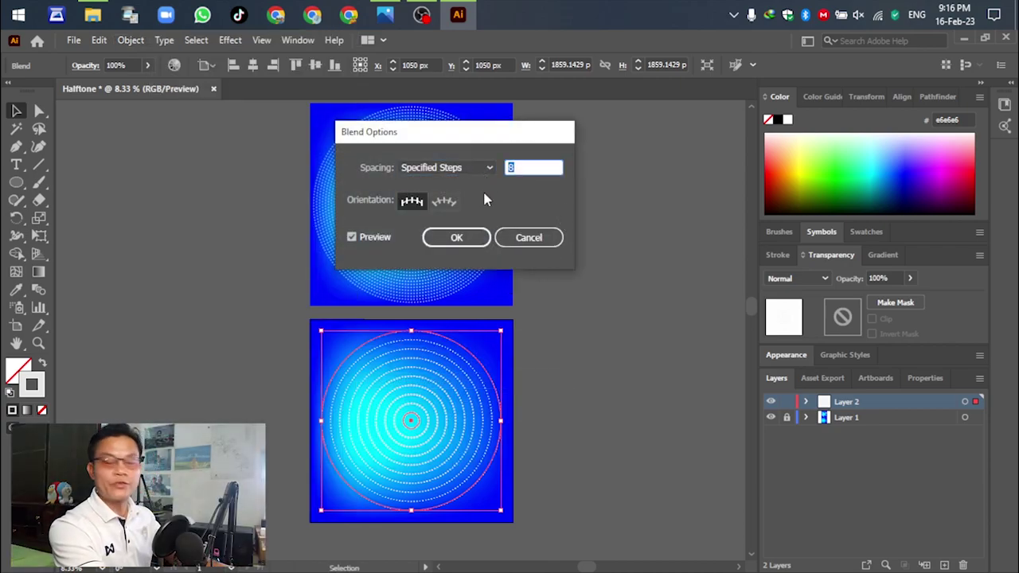
pyautogui.write('30')
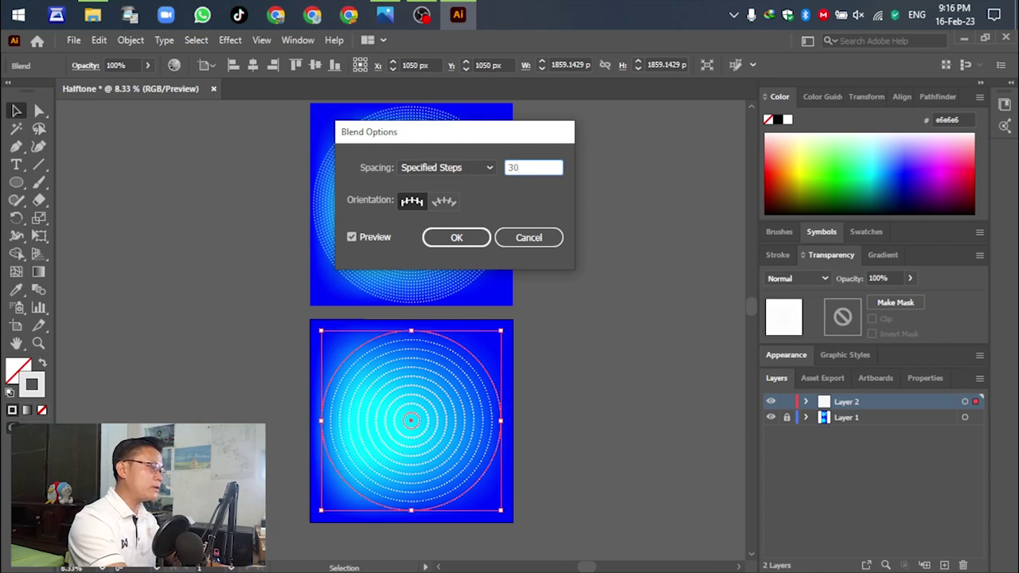
pyautogui.click(459, 249)
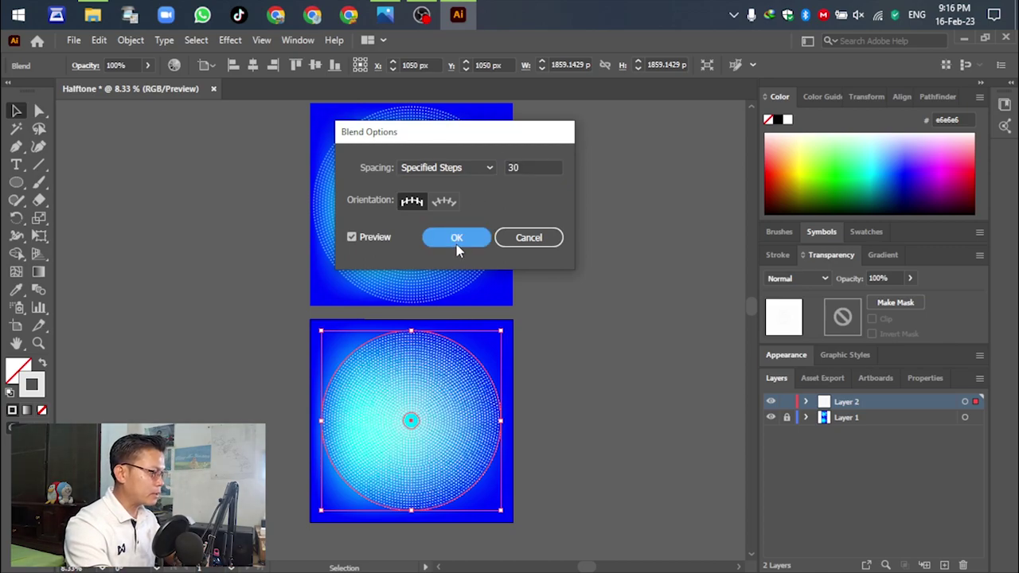
# Scale up the lower halftone blend so it fills more of the artboard.
pyautogui.click(550, 452)
pyautogui.scroll(4, 438, 370)
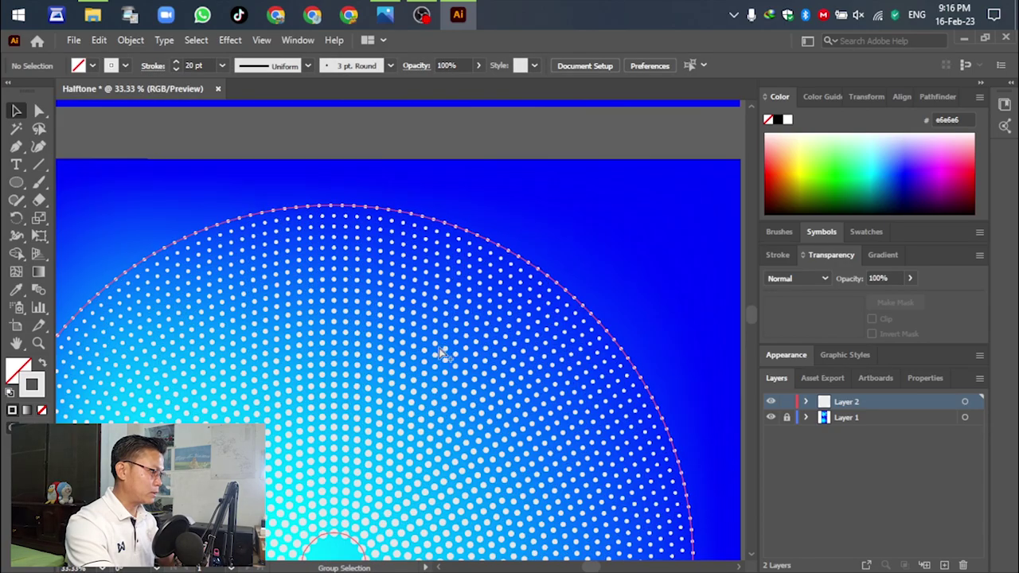
pyautogui.scroll(-2, 439, 398)
pyautogui.scroll(3, 422, 366)
pyautogui.scroll(-3, 422, 382)
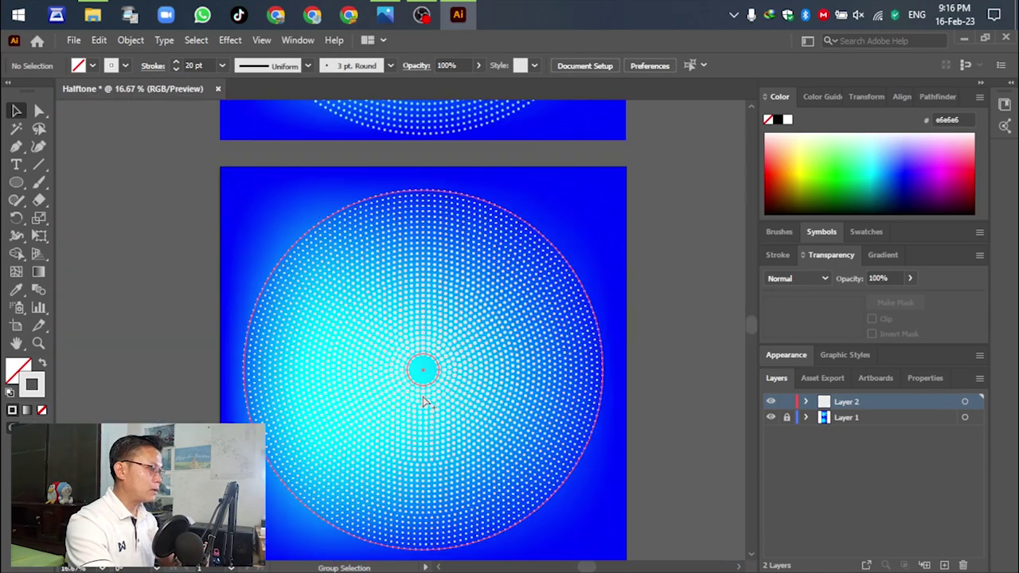
pyautogui.scroll(-2, 422, 402)
pyautogui.scroll(1, 425, 339)
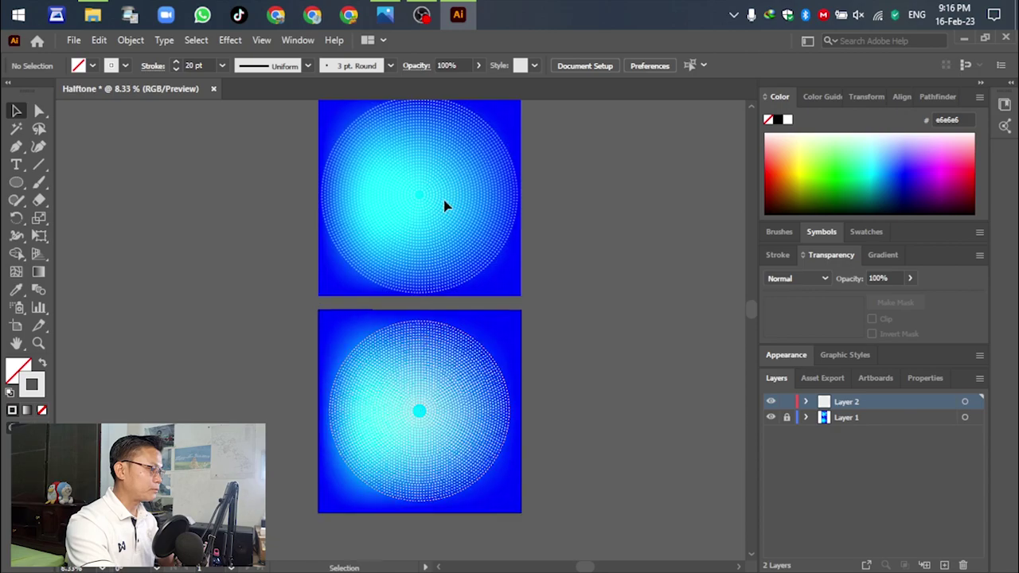
pyautogui.scroll(2, 457, 204)
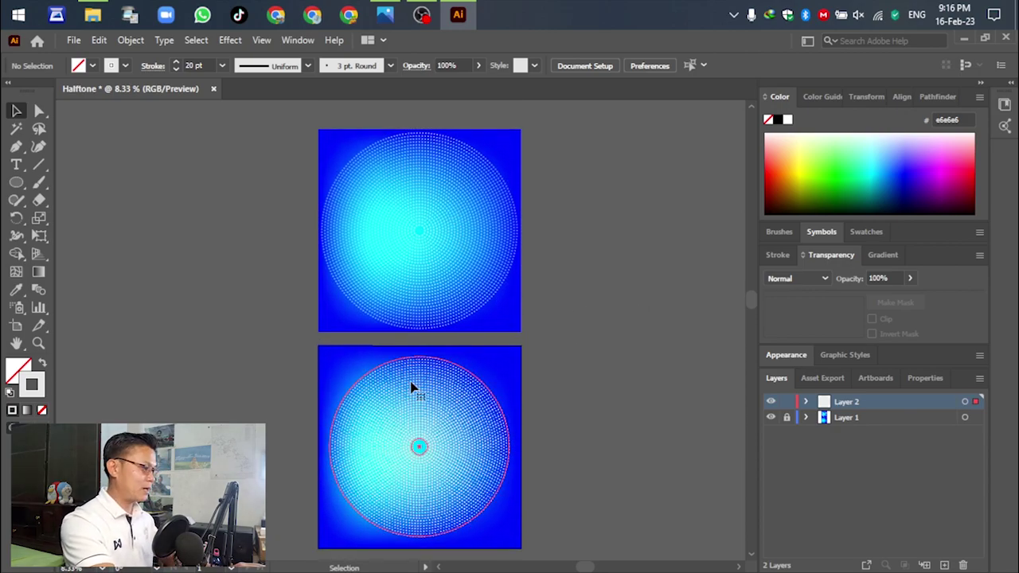
pyautogui.click(412, 389)
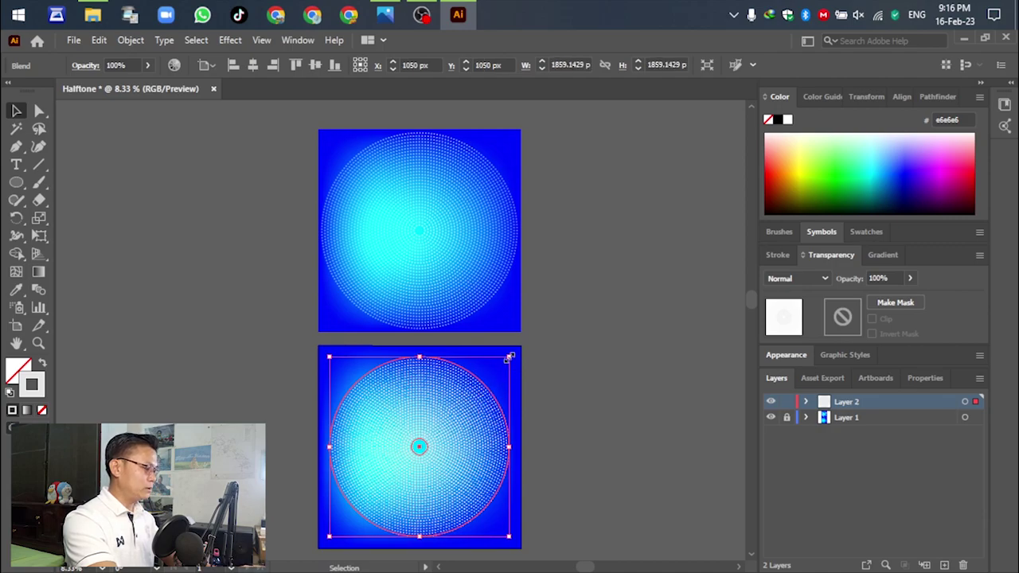
pyautogui.moveTo(509, 359); pyautogui.dragTo(541, 353)
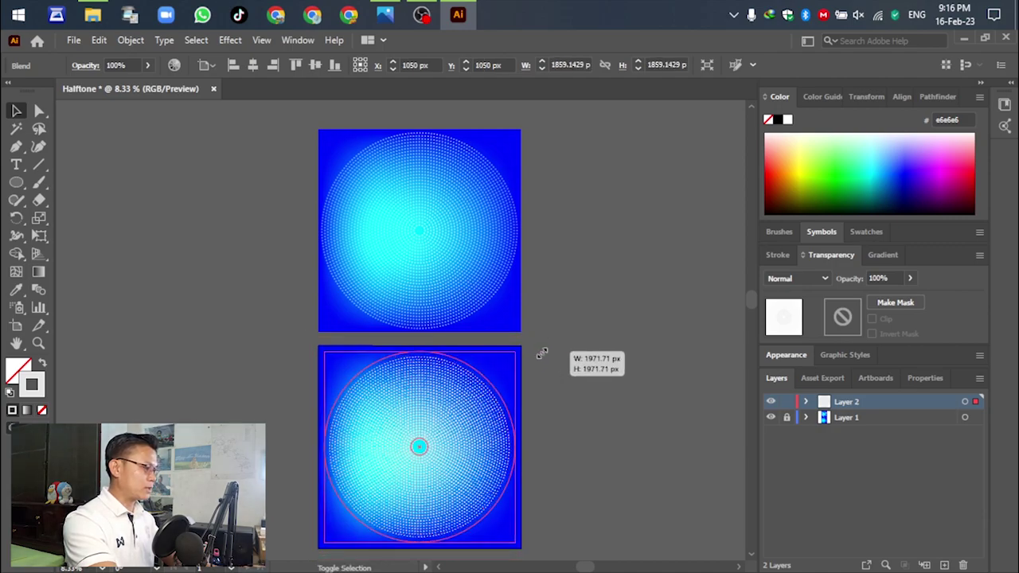
pyautogui.moveTo(624, 319); pyautogui.dragTo(628, 302)
pyautogui.click(628, 302)
# Unlock Layer 1 so the gradient background becomes selectable.
pyautogui.scroll(-1, 501, 363)
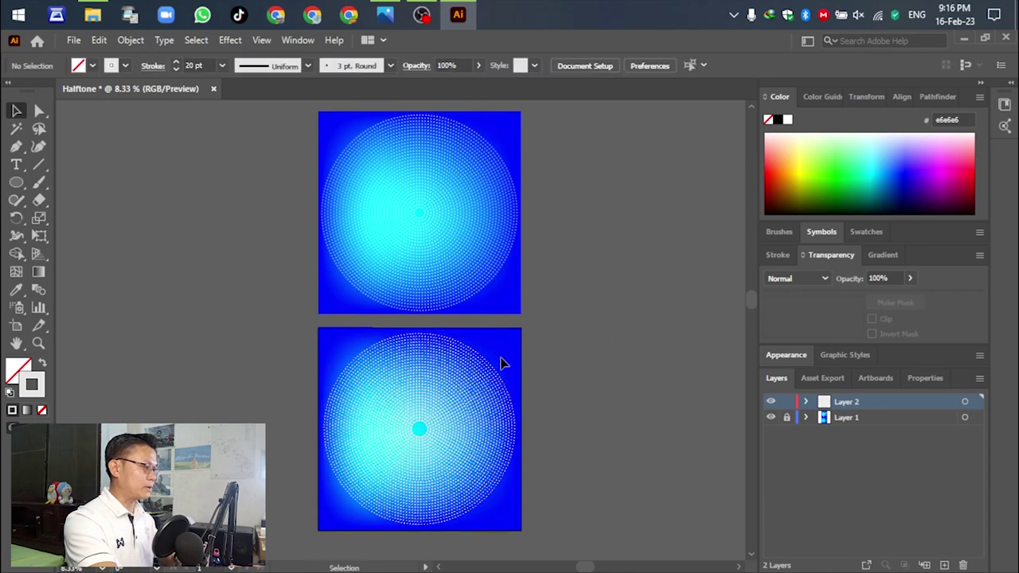
pyautogui.scroll(1, 524, 349)
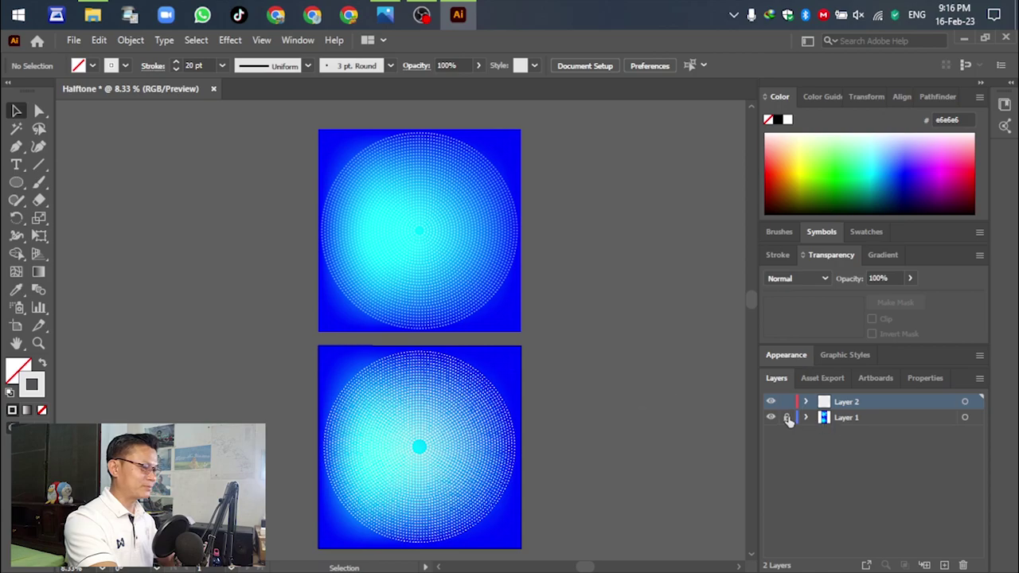
pyautogui.click(844, 418)
pyautogui.click(505, 379)
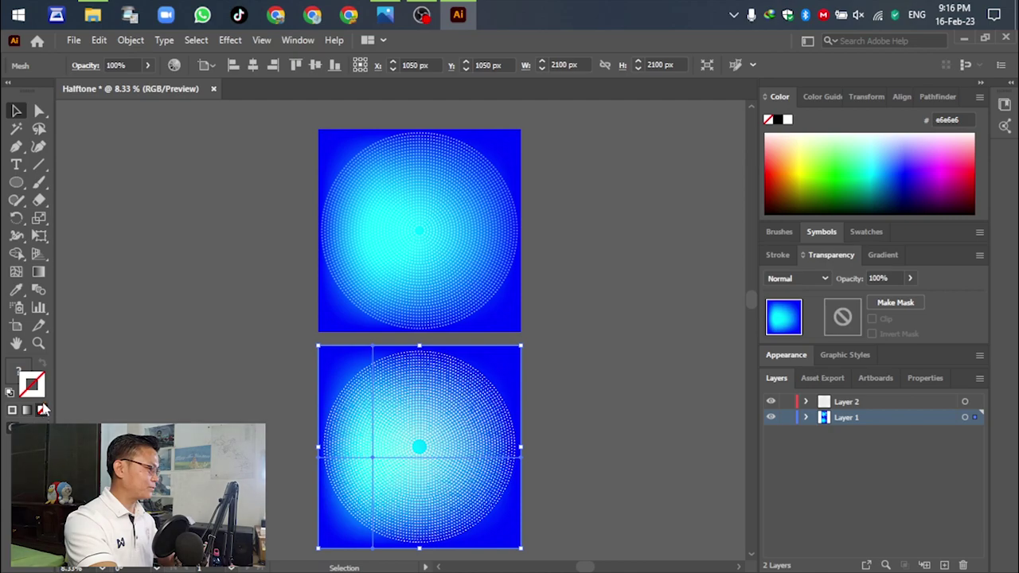
pyautogui.click(643, 385)
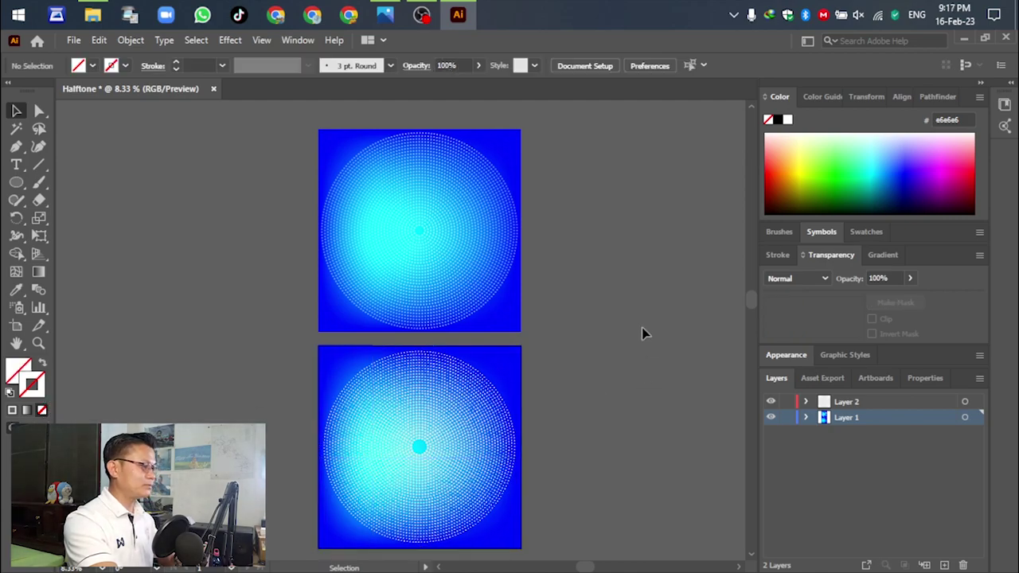
pyautogui.scroll(2, 641, 327)
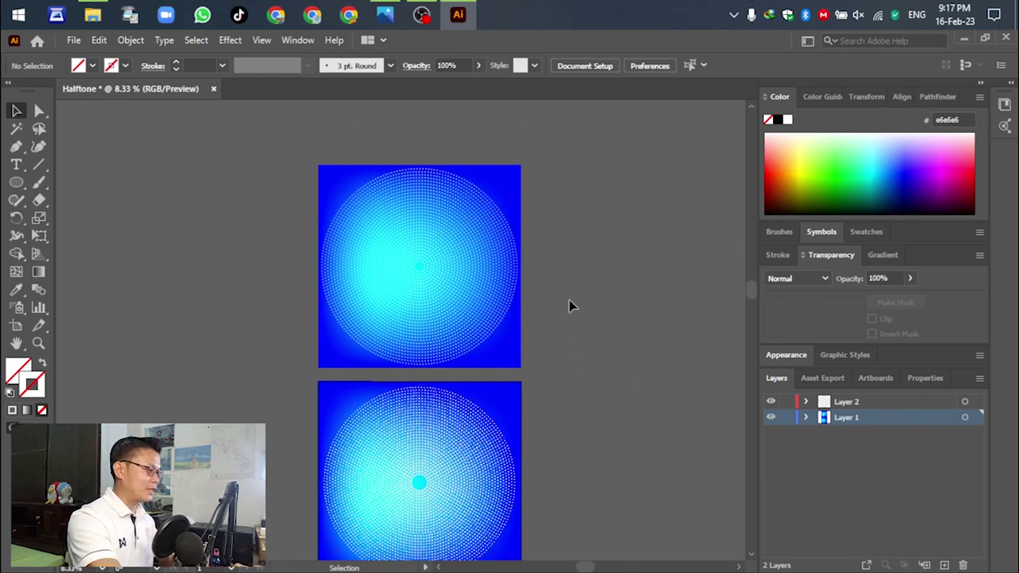